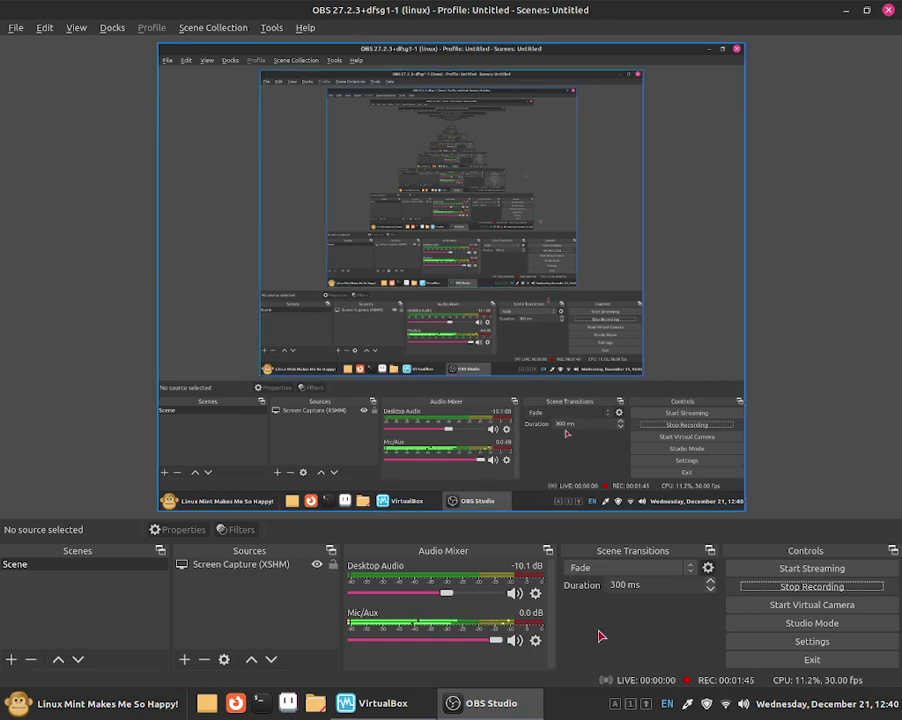
Start the Hakiu os VM from VirtualBox and bring up the Haiku Boot Loader menu.
left_click(378, 708)
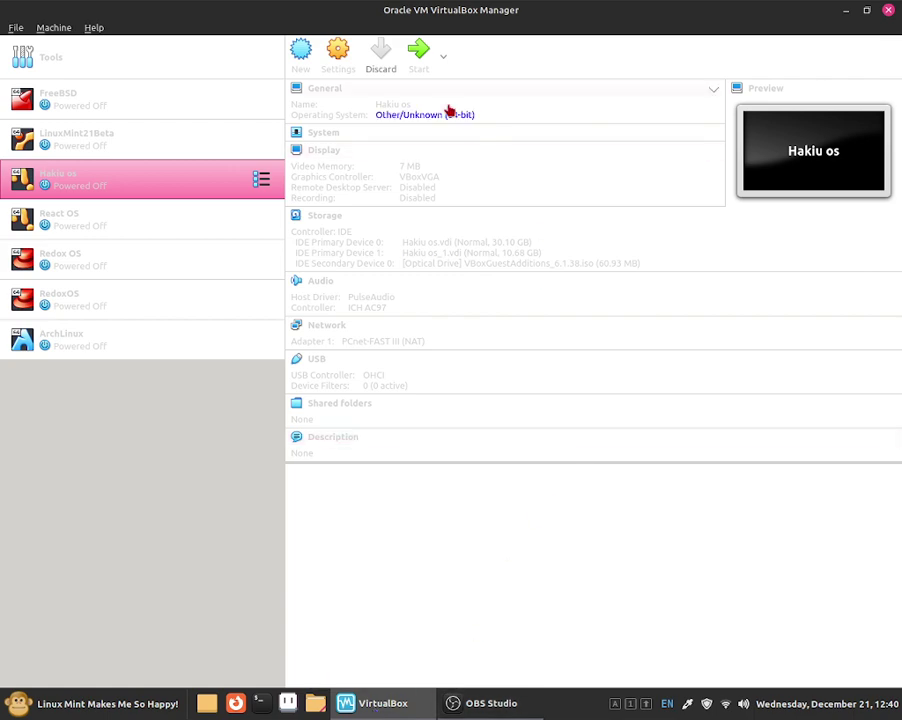
left_click(428, 56)
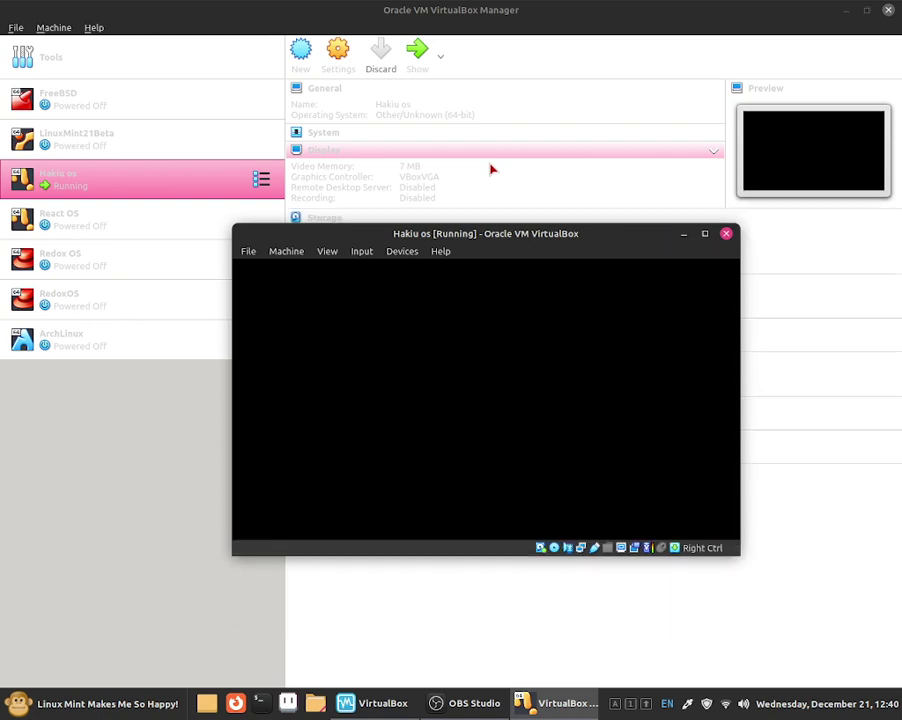
key("Down")
key("Up")
mouse_move(506, 238)
left_mouse_down()
mouse_move(499, 210)
mouse_move(500, 218)
left_mouse_up()
key("Down")
key("Down")
key("Down")
key("Down")
key("Down")
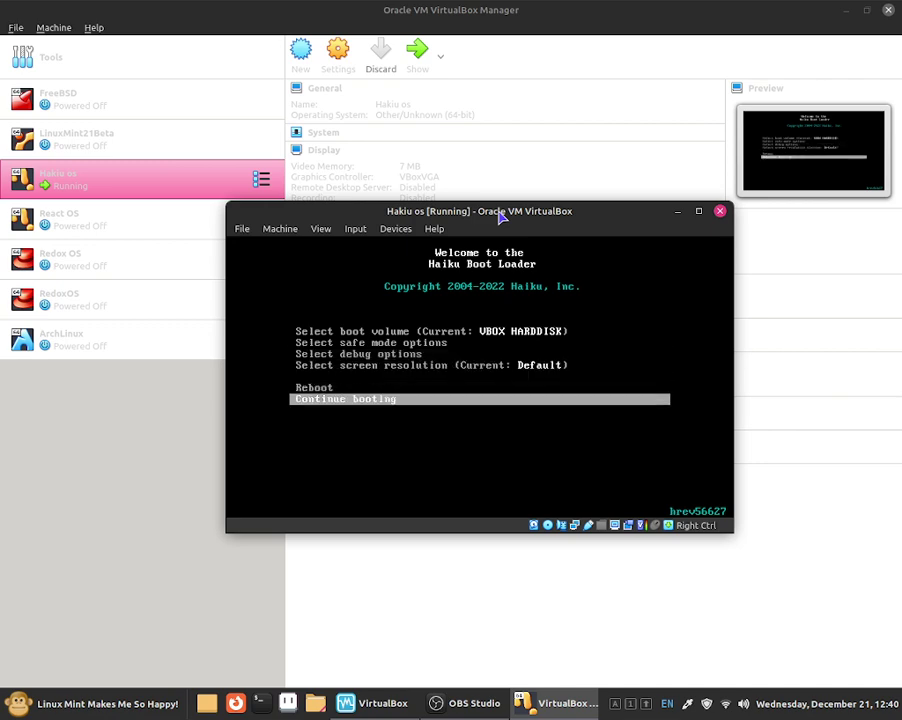
Open Select boot volume, then open VBOX HARDDISK's list of saved Haiku versions.
key("Up")
key("Up")
key("Up")
key("Up")
key("Up")
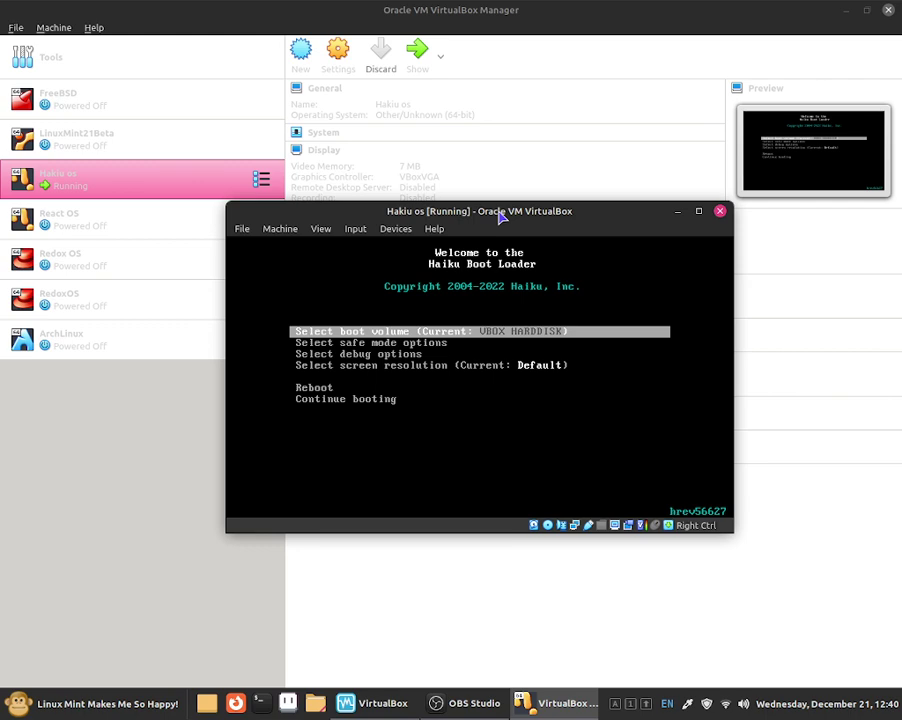
key("Return")
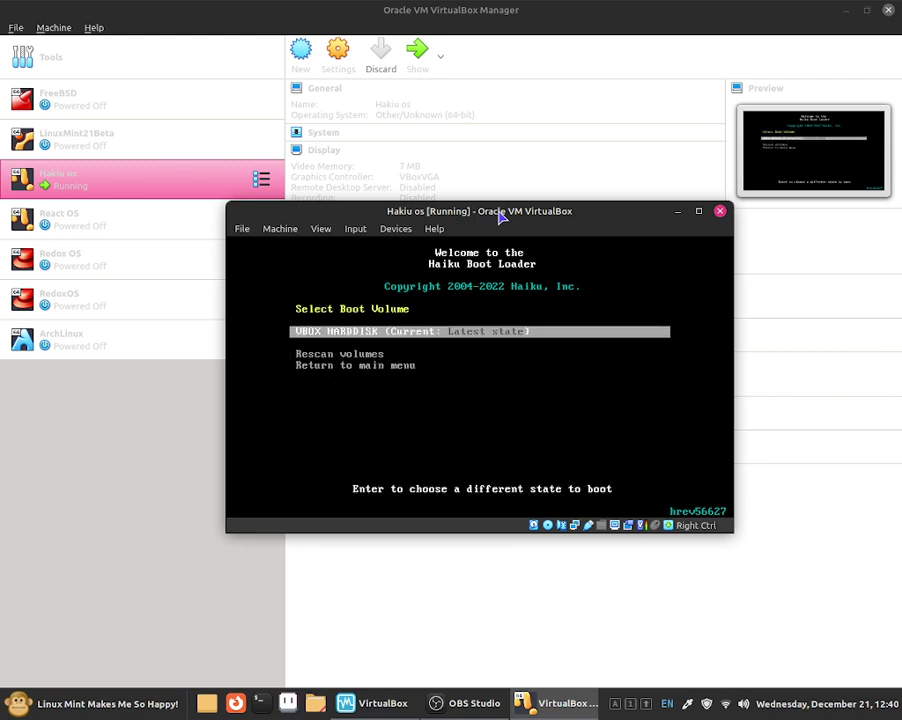
key("Down")
key("Down")
key("Up")
key("Up")
key("Return")
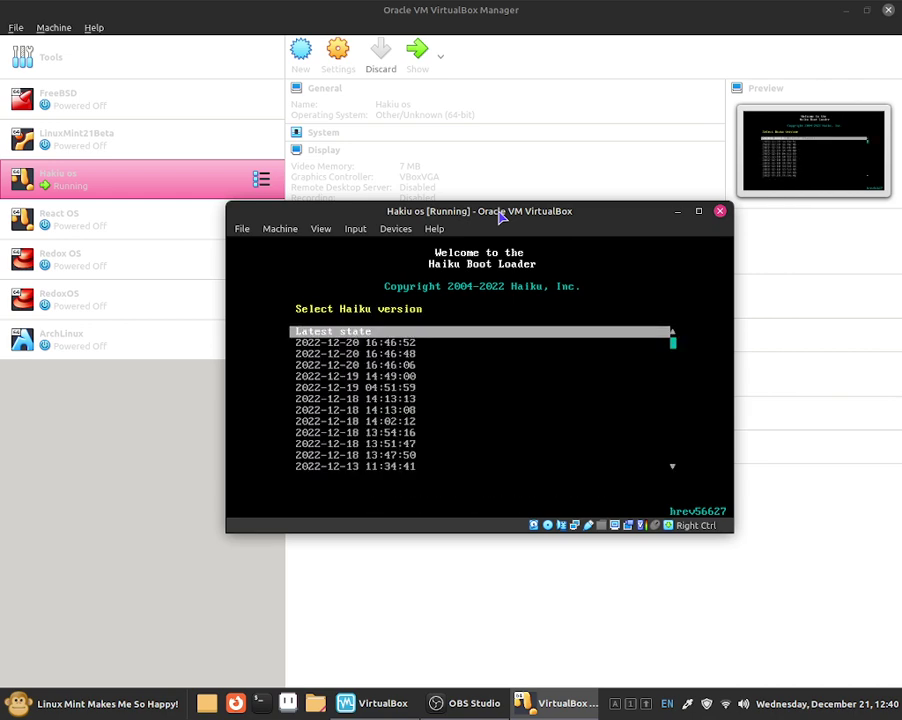
Scroll down the saved Haiku states to the oldest entries.
key("Down")
key("Up")
key("Down")
key("Down")
key("Down")
key("Down")
key("Down")
key("Down")
key("Down")
key("Down")
key("Down")
key("Down")
key("Down")
key("Down")
key("Down")
key("Down")
key("Down")
key("Down")
key("Down")
key("Down")
key("Down")
key("Down")
key("Down")
key("Down")
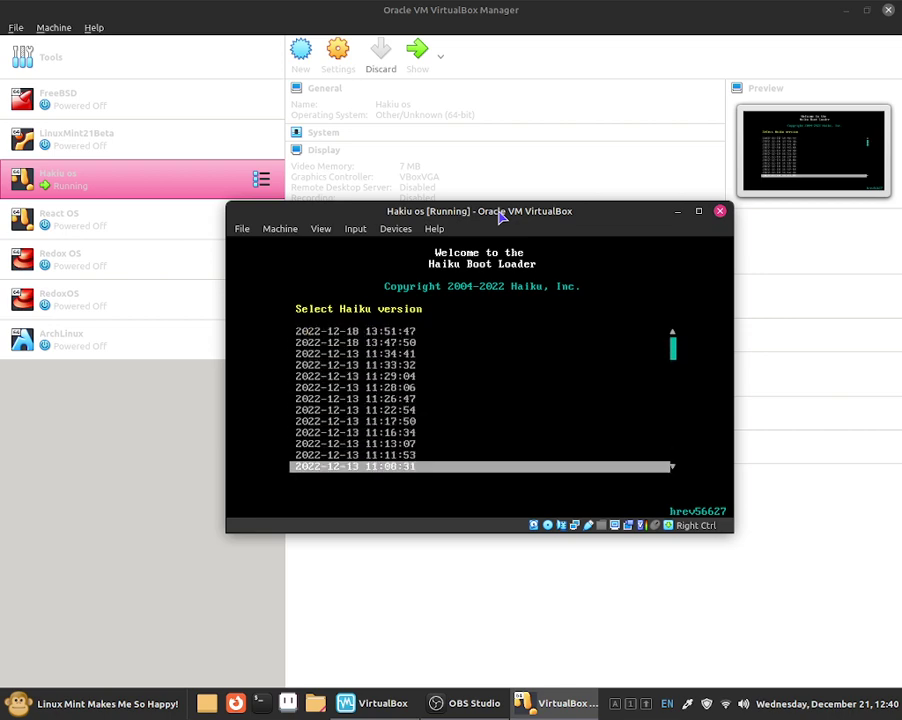
key("Down")
key("Down")
key("Down")
key("Down")
key("Down")
key("Down")
key("Down")
key("Down")
key("Down")
key("Down")
key("Down")
key("Down")
key("Down")
key("Down")
key("Down")
key("Down")
key("Down")
key("Down")
key("Down")
key("Down")
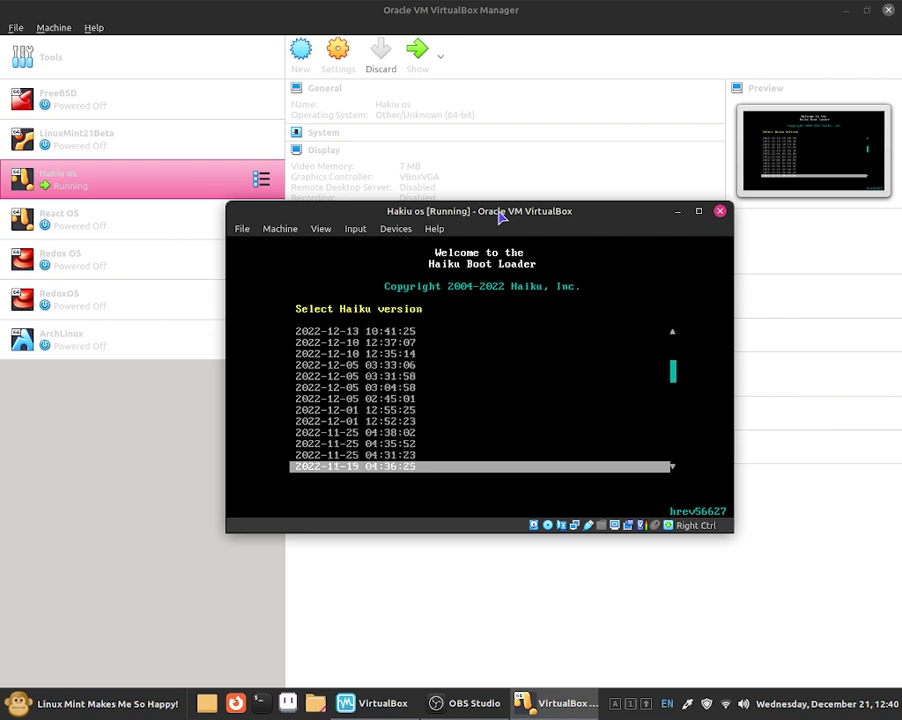
key("Down")
key("Down")
key("Down")
key("Down")
key("Down")
key("Down")
key("Down")
key("Down")
key("Down")
key("Down")
key("Down")
key("Down")
key("Down")
key("Down")
key("Down")
key("Down")
key("Down")
key("Down")
key("Down")
key("Down")
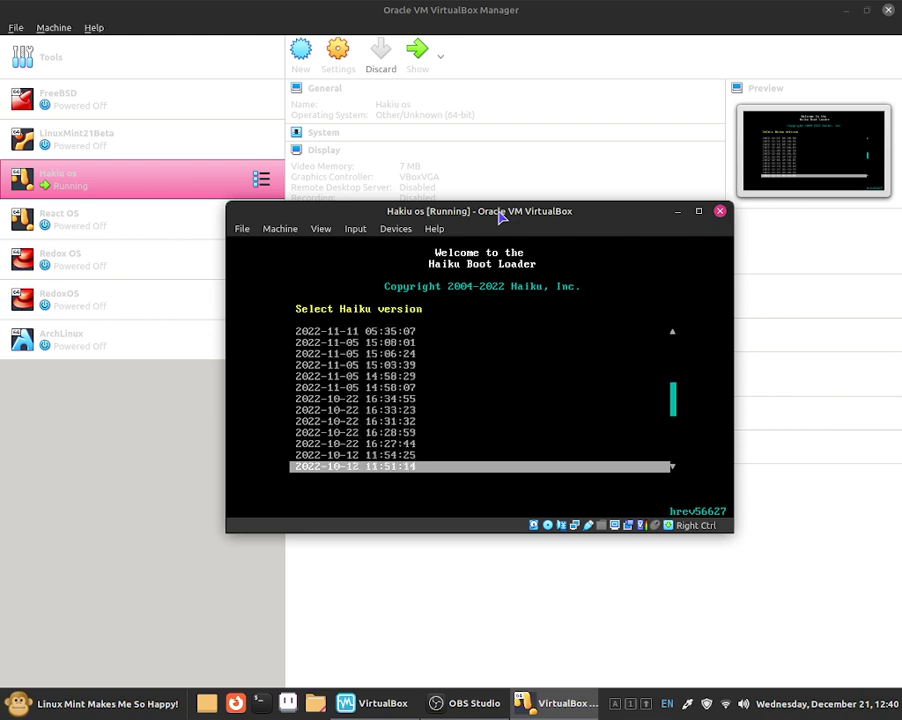
key("Down")
key("Down")
key("Down")
key("Down")
key("Down")
key("Down")
key("Down")
key("Down")
key("Down")
key("Down")
key("Down")
key("Down")
key("Down")
key("Down")
key("Down")
key("Down")
key("Down")
key("Down")
key("Down")
key("Down")
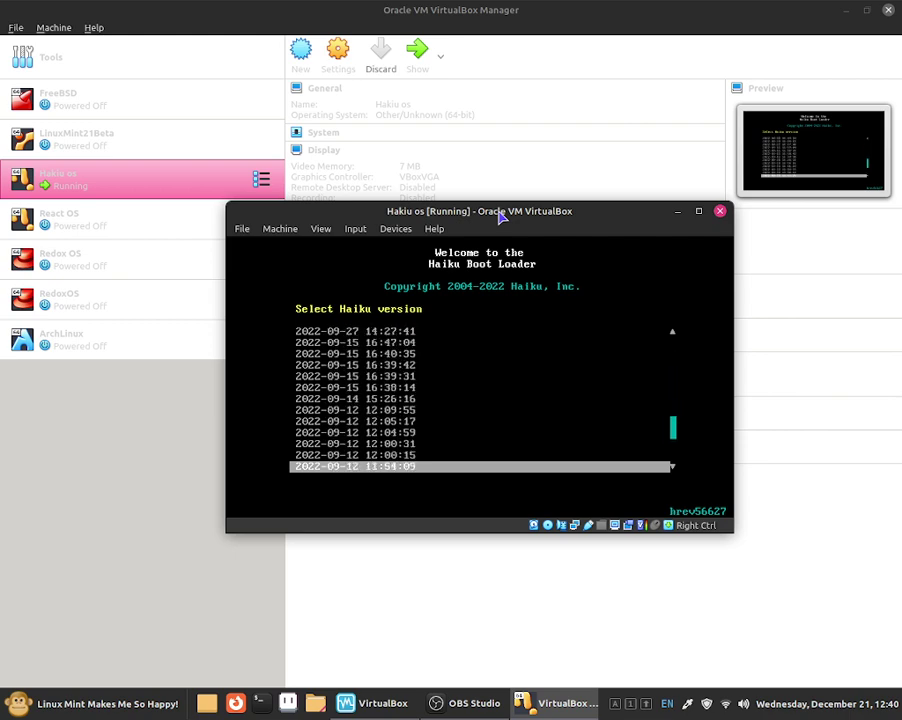
key("Down")
key("Down")
key("Down")
key("Down")
key("Down")
key("Down")
key("Down")
key("Down")
key("Down")
key("Down")
key("Down")
key("Down")
key("Down")
key("Down")
key("Down")
key("Down")
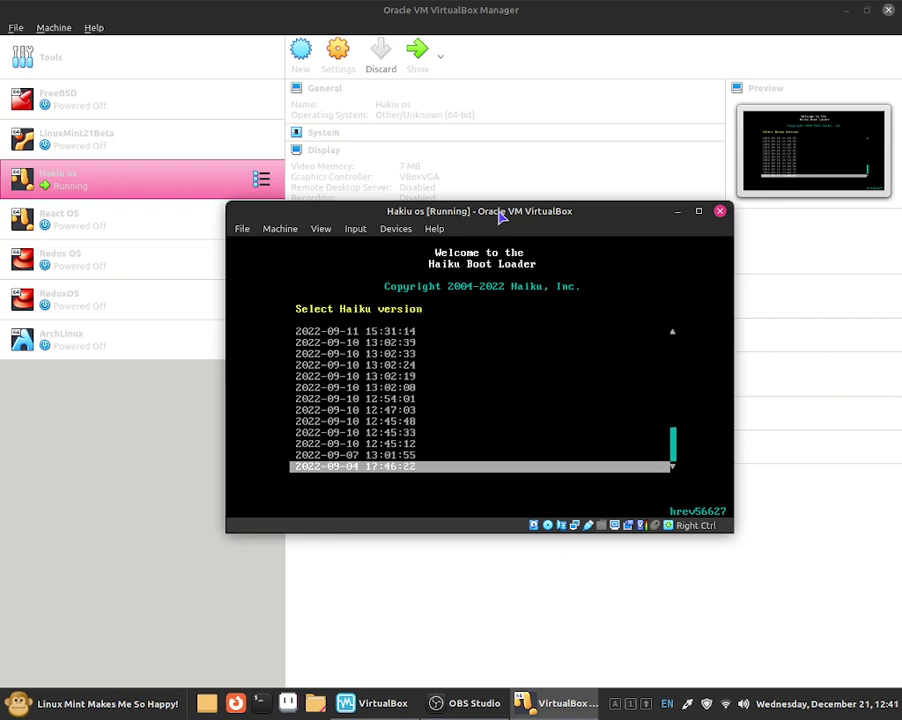
key("Down")
key("Down")
key("Down")
key("Down")
key("Down")
key("Down")
key("Up")
key("Down")
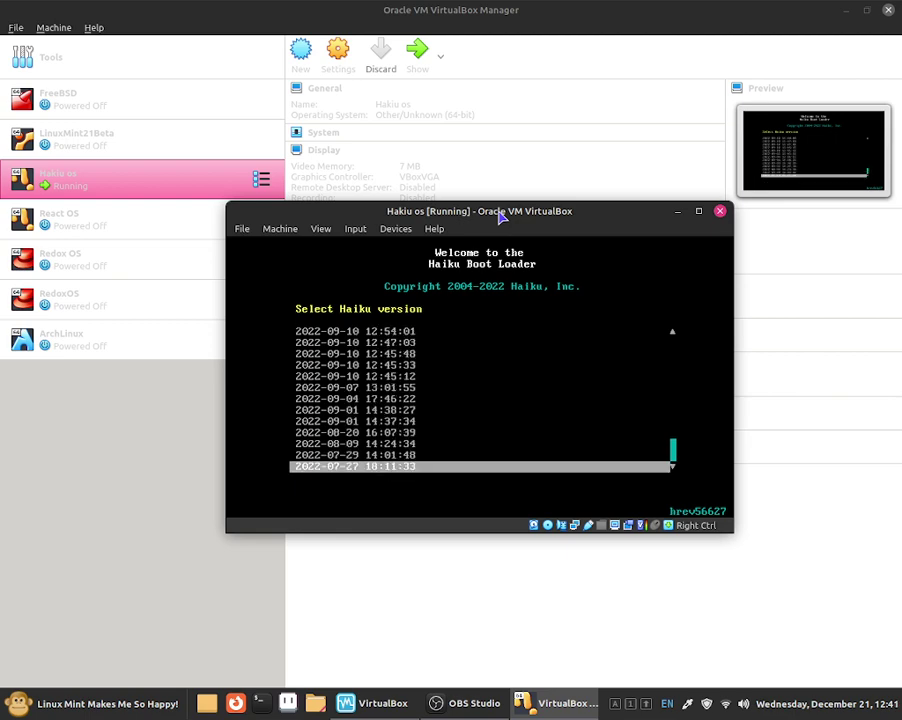
key("Up")
key("Down")
key("Up")
key("Down")
key("Up")
key("Up")
key("Up")
key("Up")
key("Up")
key("Up")
key("Up")
key("Up")
key("Up")
key("Up")
key("Up")
key("Up")
key("Up")
key("Up")
key("Up")
key("Up")
key("Up")
key("Up")
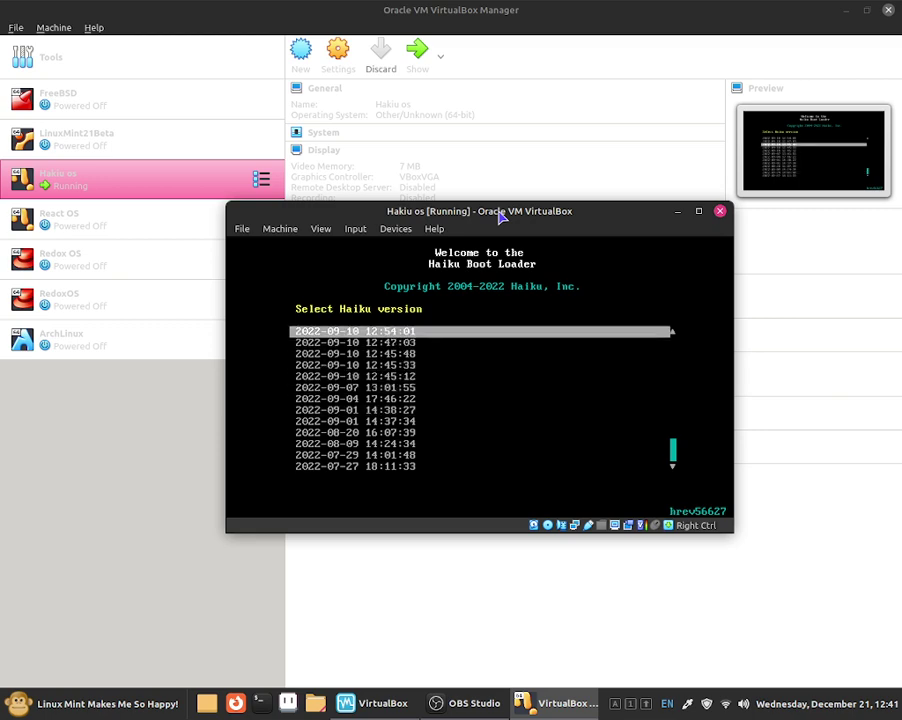
key("Up")
key("Up")
key("Up")
key("Up")
key("Up")
key("Up")
key("Up")
key("Up")
key("Up")
key("Up")
key("Up")
key("Up")
key("Up")
key("Up")
key("Up")
key("Up")
key("Up")
key("Up")
key("Up")
key("Up")
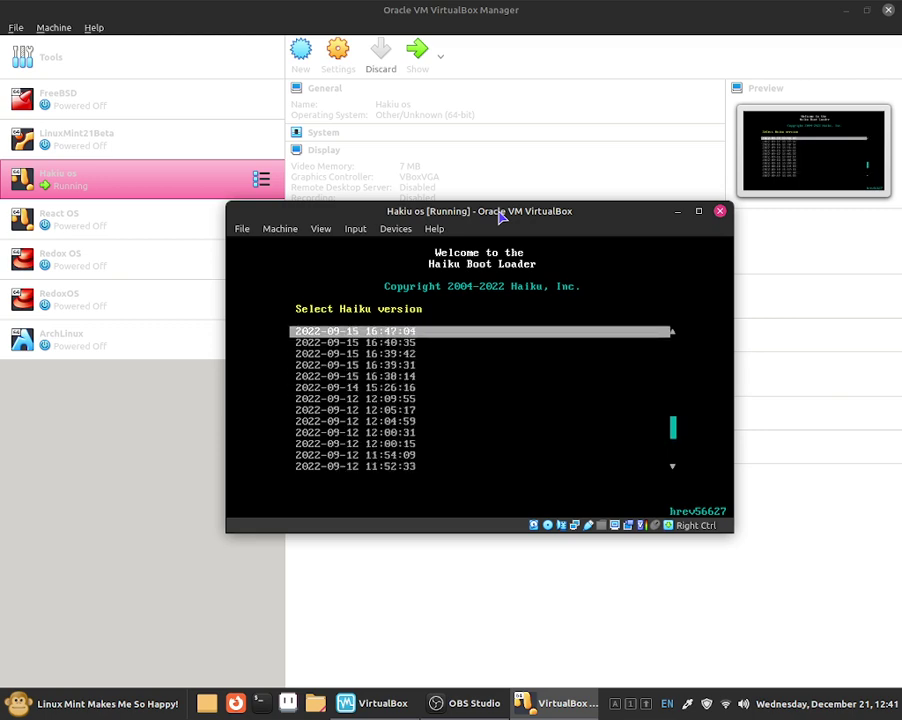
key("Up")
key("Up")
key("Up")
key("Up")
key("Up")
key("Up")
key("Up")
key("Up")
key("Up")
key("Up")
key("Up")
key("Up")
key("Up")
key("Up")
key("Up")
key("Up")
key("Up")
key("Up")
key("Up")
key("Up")
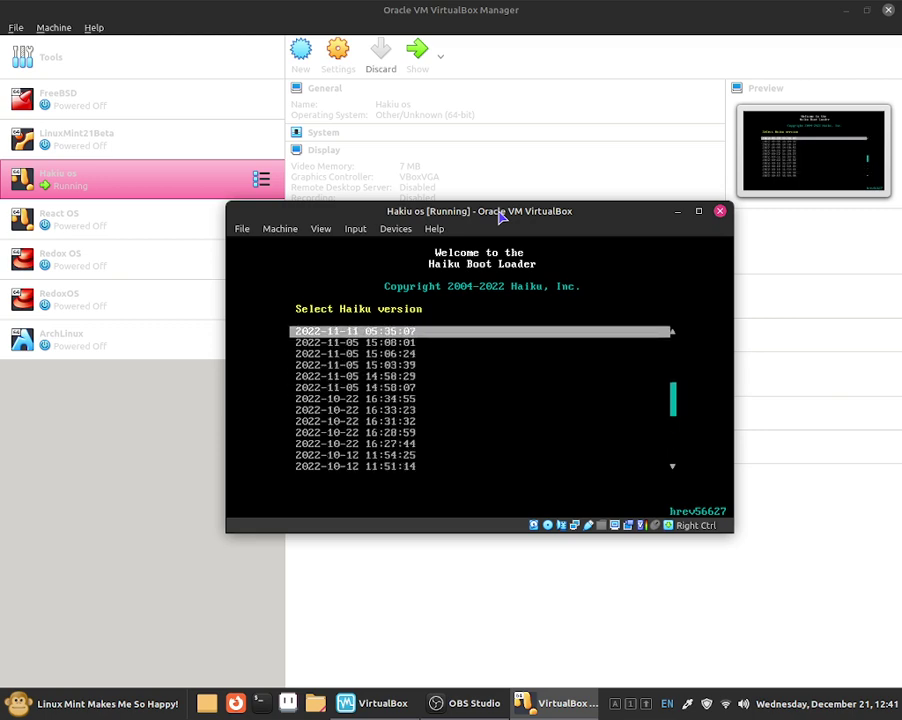
key("Up")
key("Up")
key("Up")
key("Up")
key("Up")
key("Up")
key("Up")
key("Up")
key("Up")
key("Up")
key("Up")
key("Up")
key("Up")
key("Up")
key("Up")
key("Up")
key("Up")
key("Up")
key("Up")
key("Up")
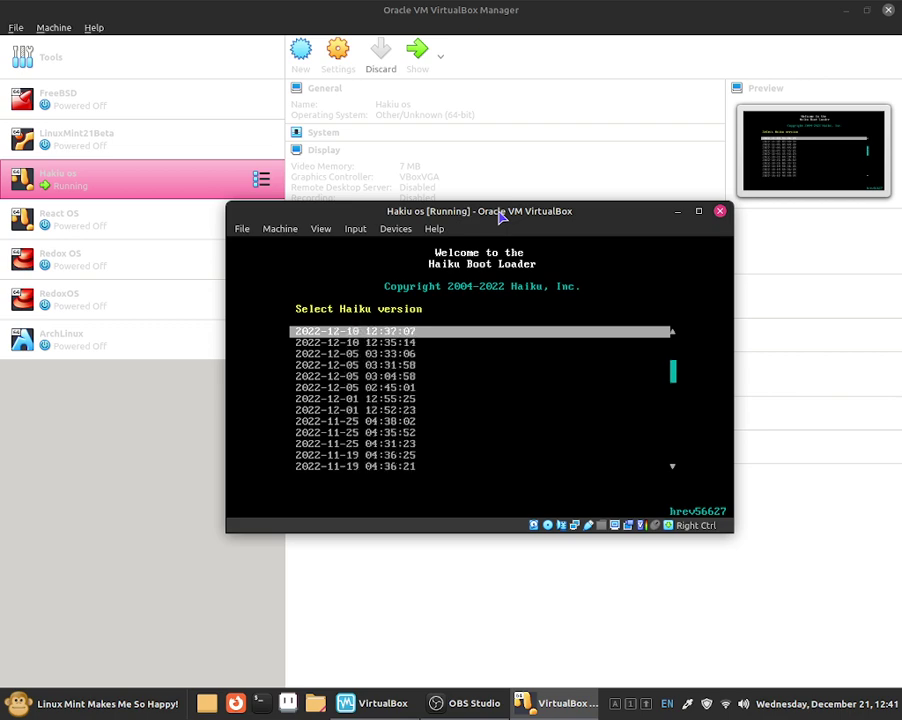
key("Up")
key("Up")
key("Up")
key("Up")
key("Up")
key("Up")
key("Up")
key("Up")
key("Up")
key("Up")
key("Up")
key("Up")
key("Up")
key("Up")
key("Up")
key("Up")
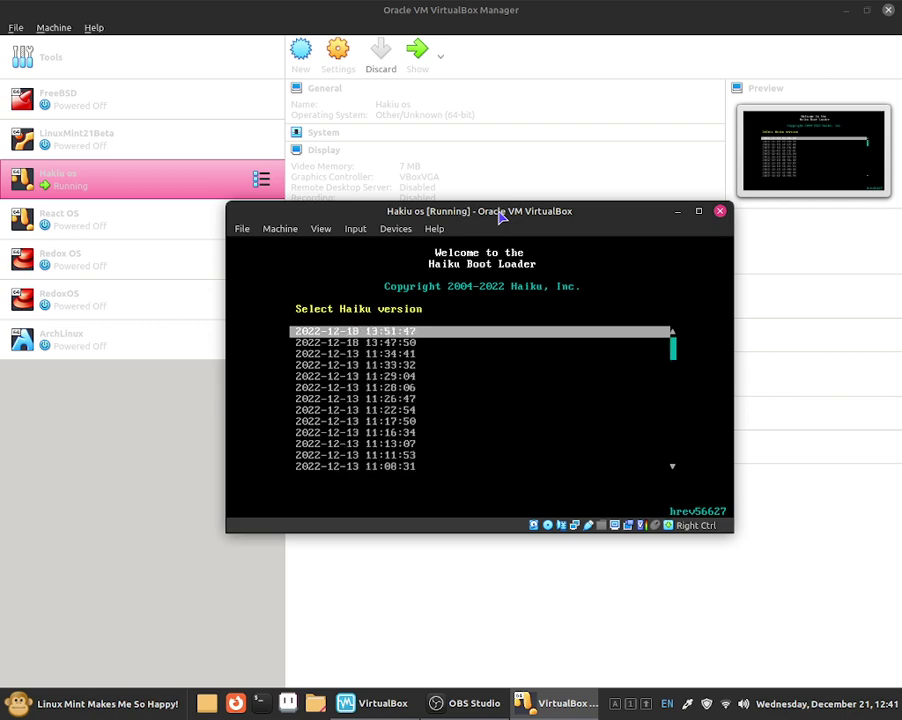
key("Up")
key("Up")
key("Up")
key("Up")
key("Up")
key("Up")
key("Up")
key("Up")
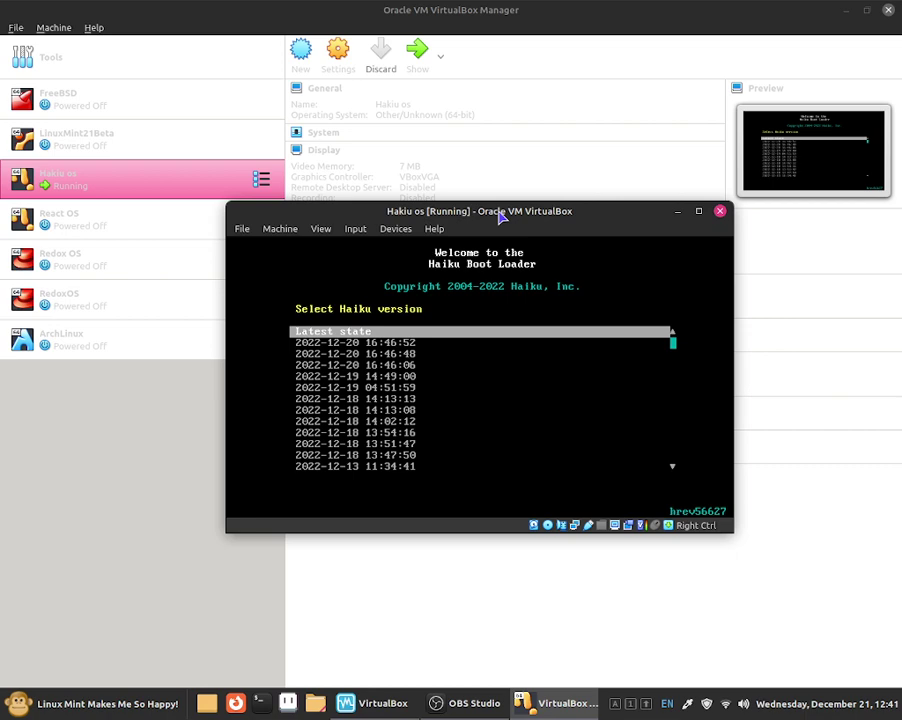
key("Down")
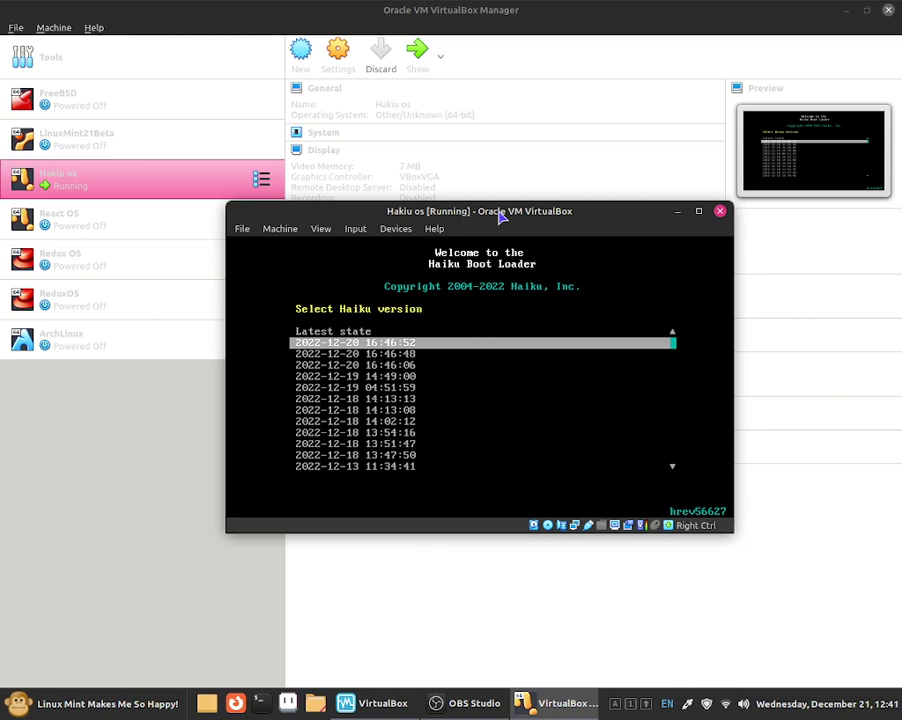
key("Down")
key("Up")
key("Down")
key("Up")
key("Return")
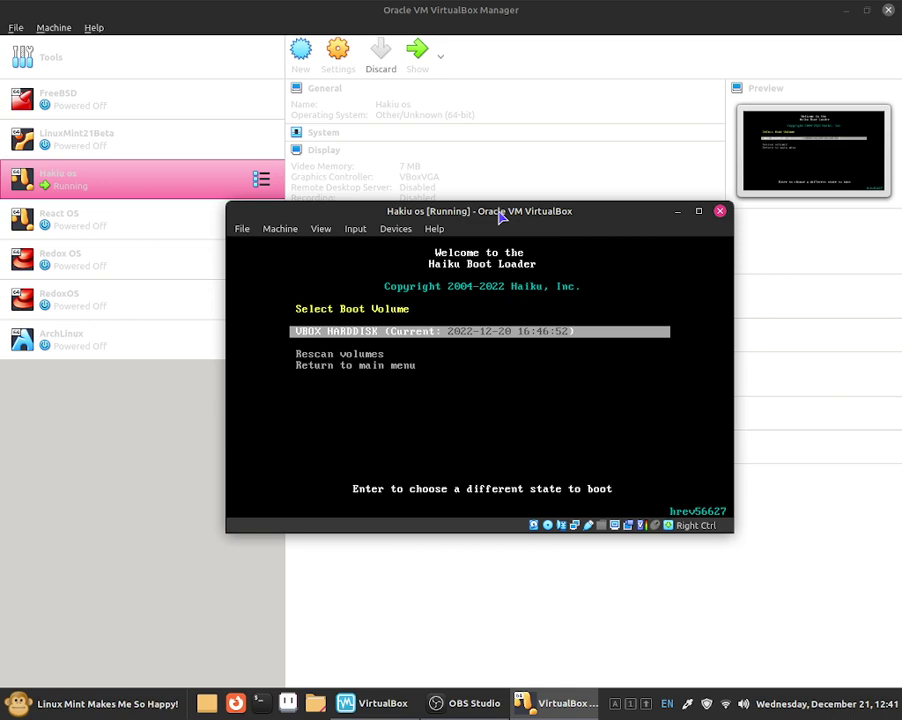
key("Down")
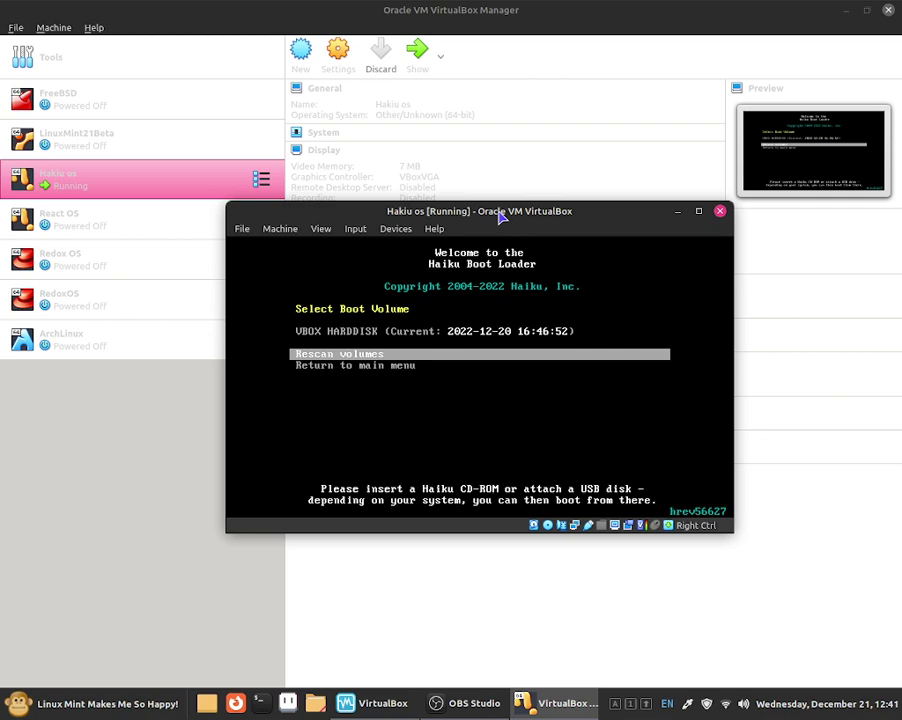
key("Escape")
key("Up")
key("Up")
key("Up")
key("Up")
key("Return")
key("Down")
key("Up")
key("Down")
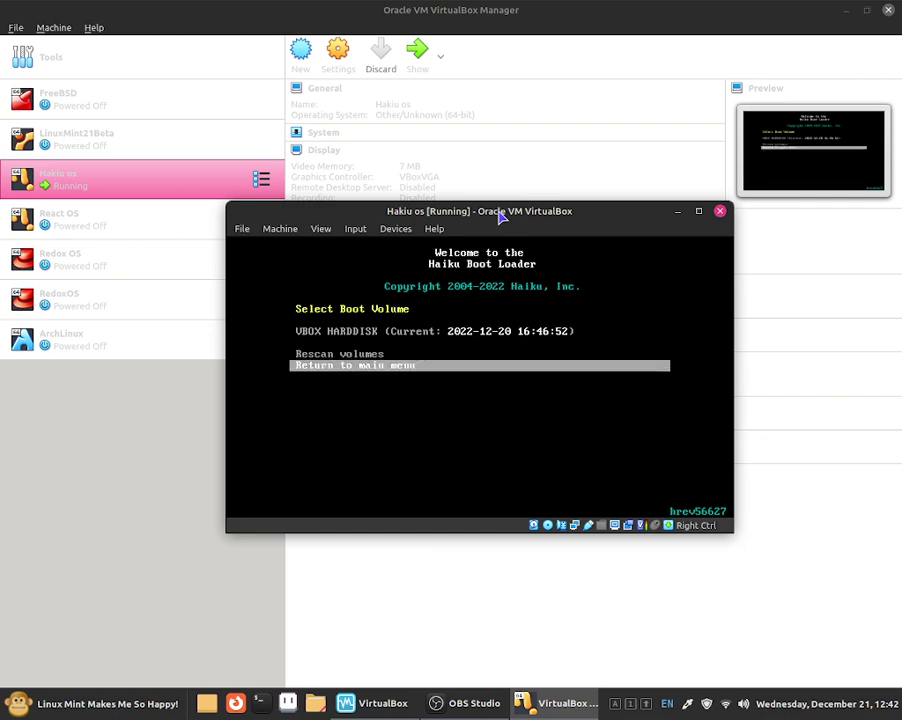
Revert VBOX HARDDISK to its latest state, return to the main menu, highlight Select safe mode options.
key("Return")
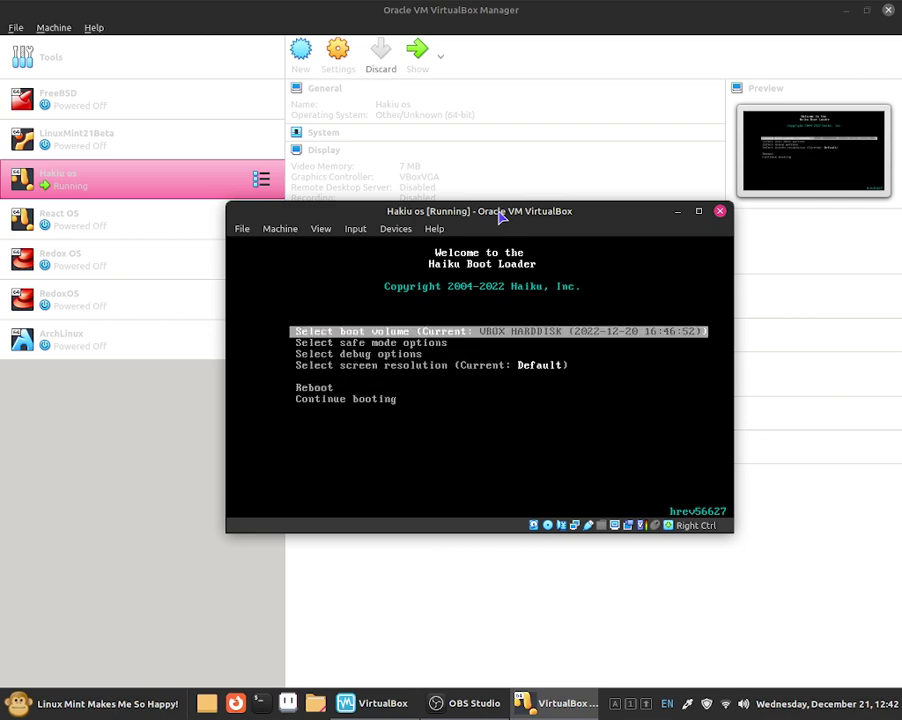
key("Return")
key("Up")
key("Down")
key("Return")
key("Up")
key("Return")
key("Down")
key("Down")
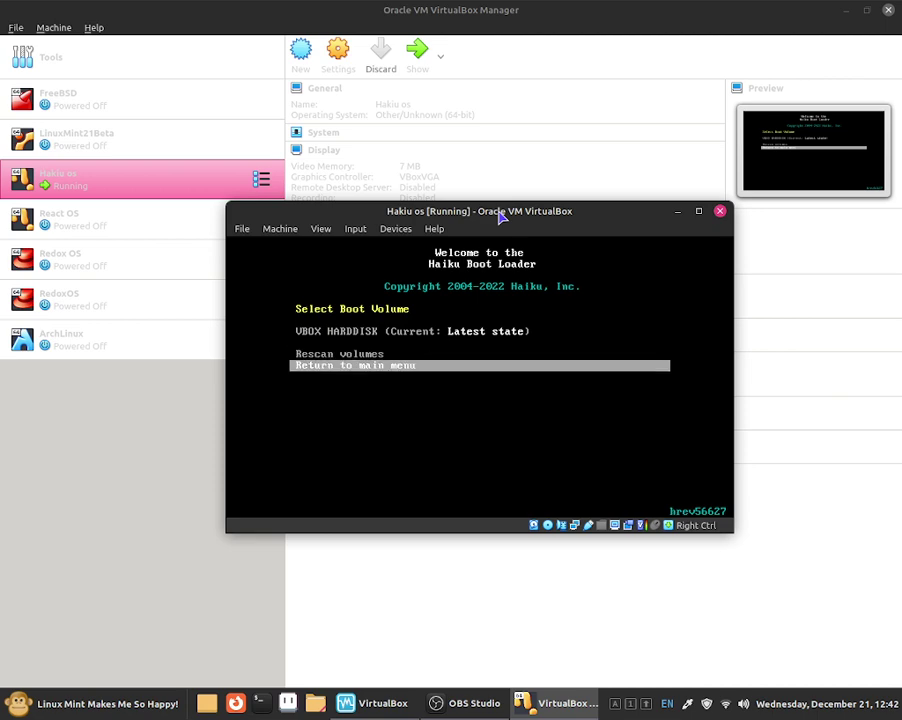
key("Return")
key("Up")
key("Up")
key("Up")
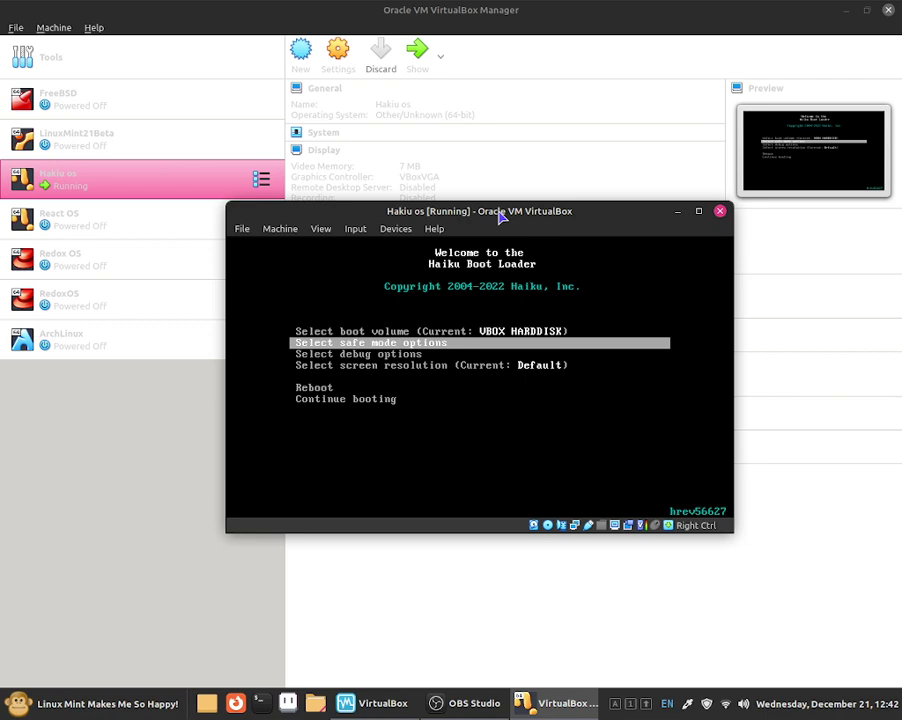
Open the safe mode options and read the descriptions of each option.
key("Return")
key("Down")
key("Up")
key("Down")
key("Down")
key("Up")
key("Down")
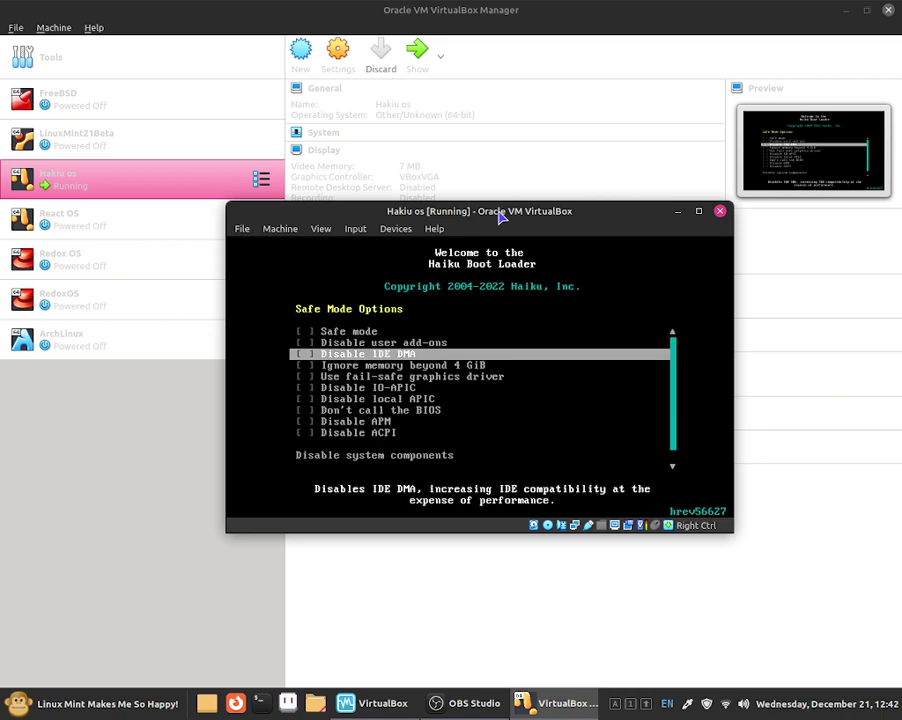
key("Down")
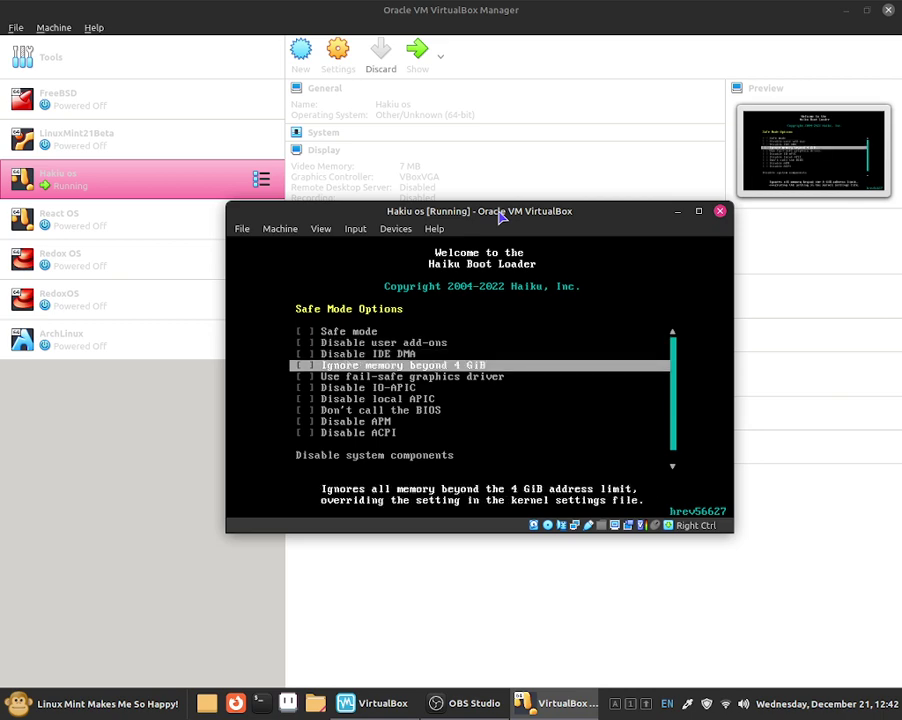
key("Down")
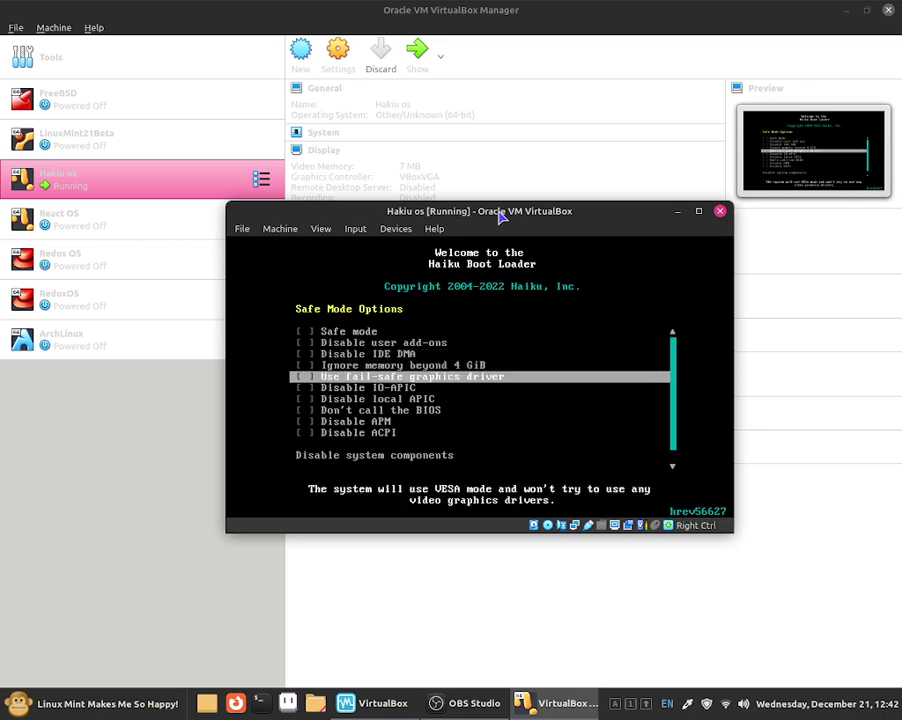
key("Down")
key("Down")
key("Down")
key("Down")
key("Down")
key("Down")
key("Up")
key("Up")
key("Up")
key("Up")
key("Up")
key("Up")
key("Up")
key("Up")
key("Up")
key("Up")
key("Up")
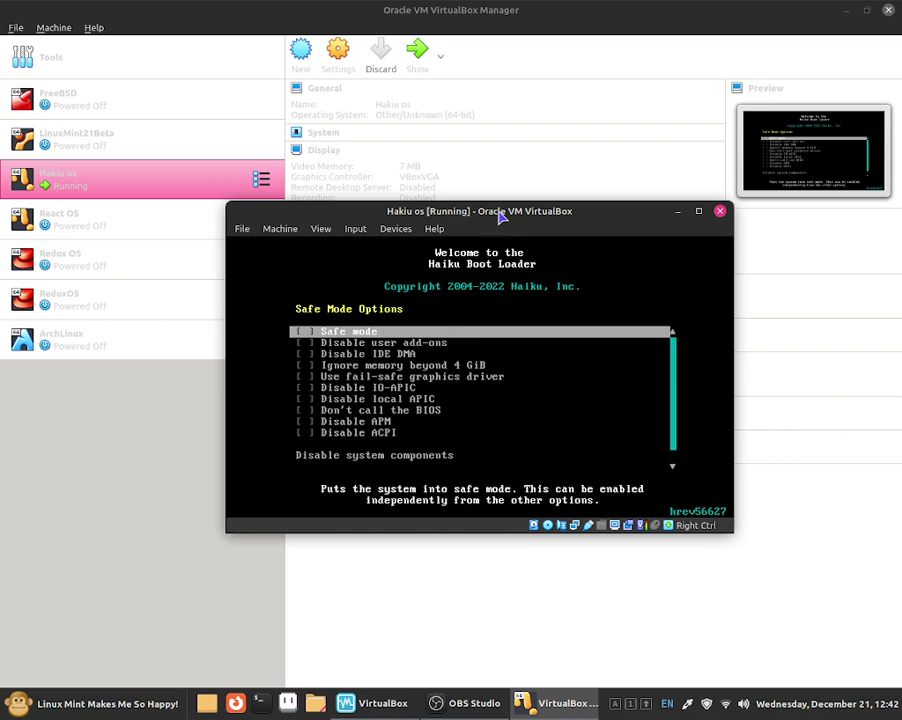
key("Down")
key("Down")
key("Down")
key("Down")
key("Down")
key("Down")
key("Down")
key("Down")
key("Down")
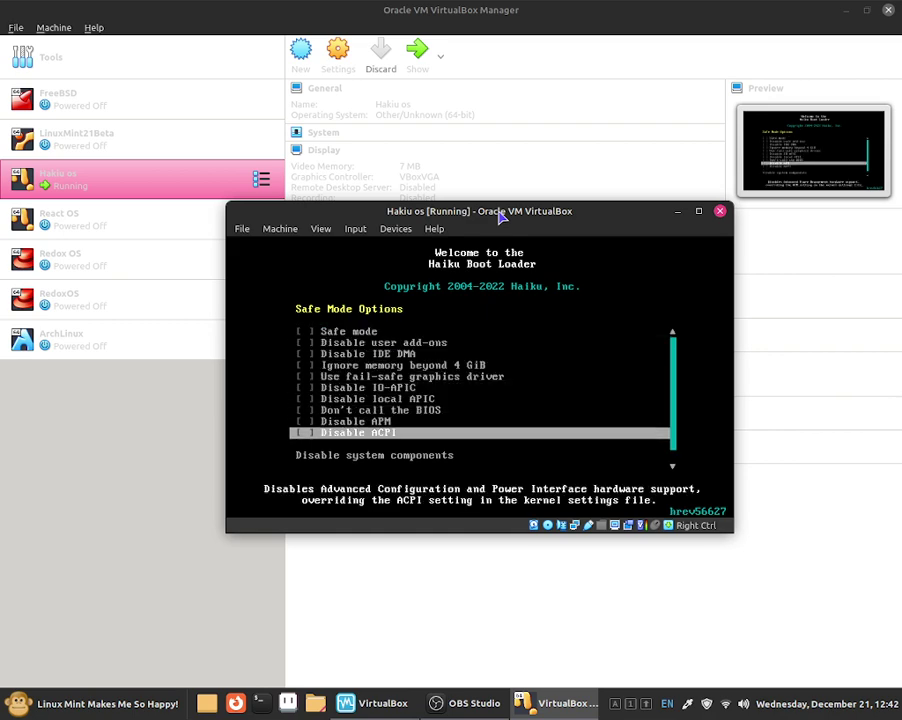
key("Up")
key("Up")
key("Up")
key("Up")
key("Up")
key("Up")
key("Up")
key("Up")
key("Up")
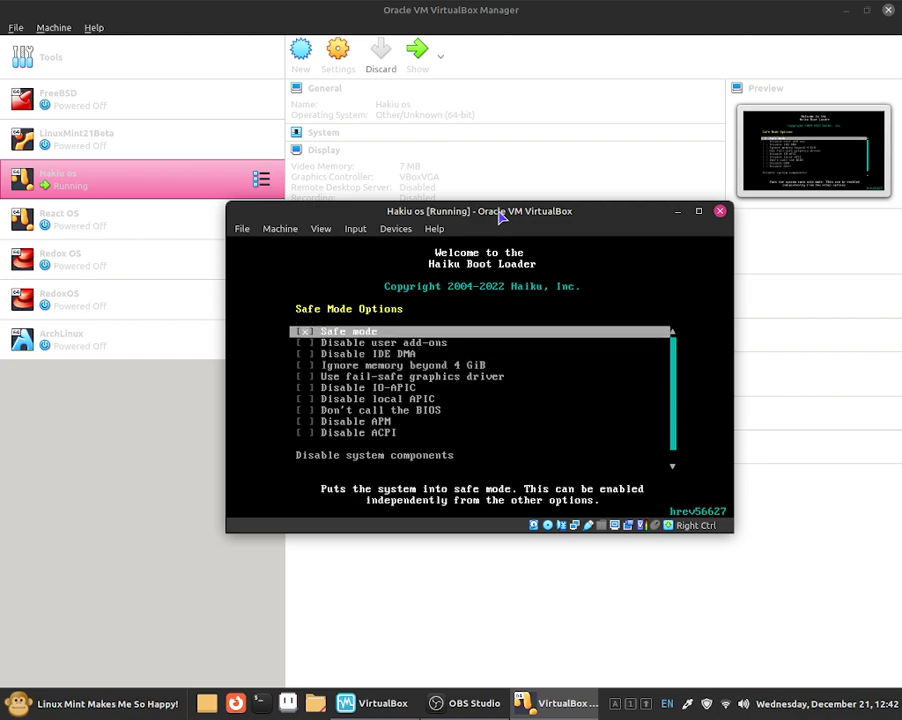
Tick Safe mode, then browse the remaining options down to Disable system components.
key("Return")
key("Down")
key("Down")
key("Down")
key("Down")
key("Down")
key("Down")
key("Down")
key("Up")
key("Down")
key("Down")
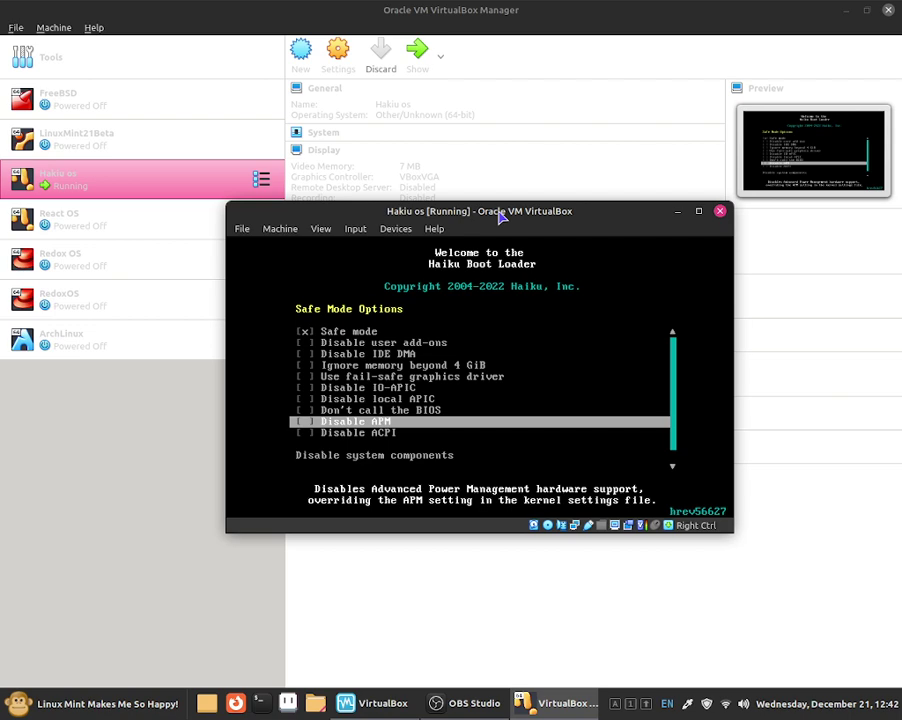
key("Down")
key("Up")
key("Up")
key("Up")
key("Up")
key("Up")
key("Up")
key("Up")
key("Up")
key("Up")
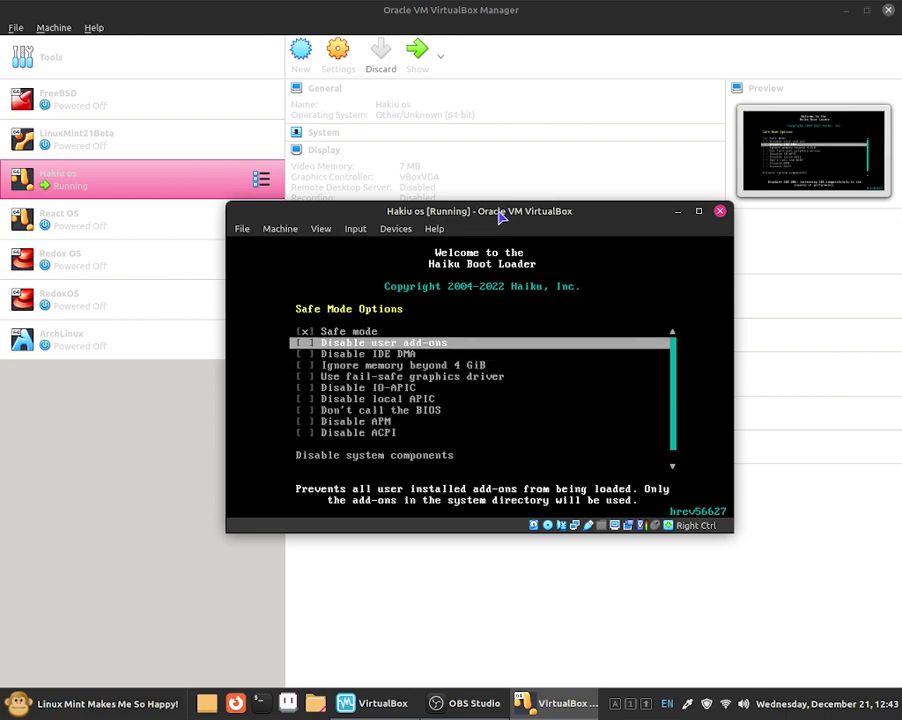
key("Down")
key("Down")
key("Down")
key("Down")
key("Down")
key("Down")
key("Down")
key("Down")
key("Down")
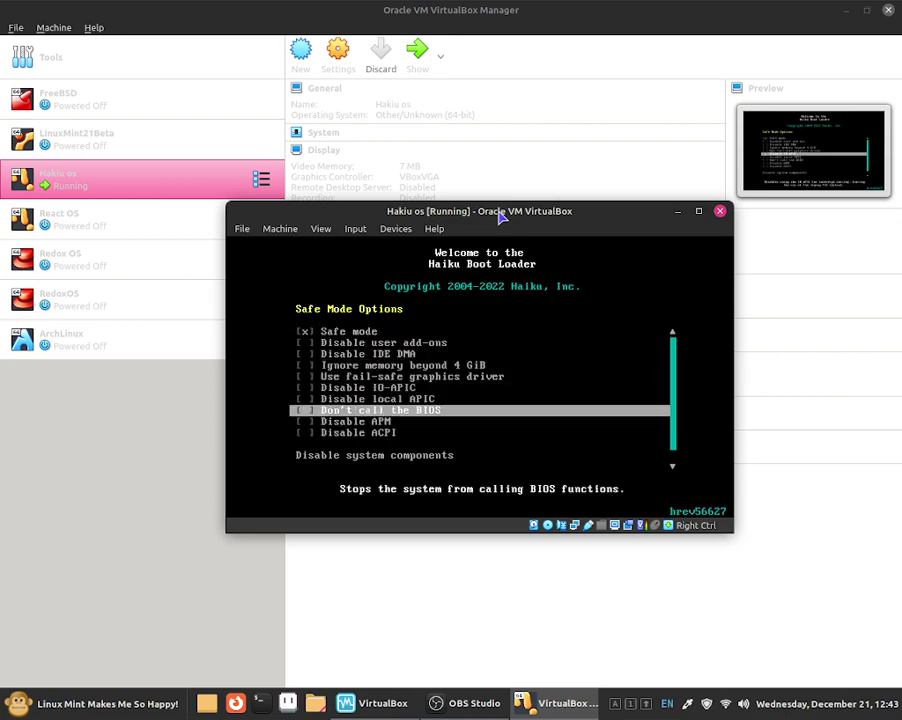
key("Down")
key("Down")
key("Up")
key("Return")
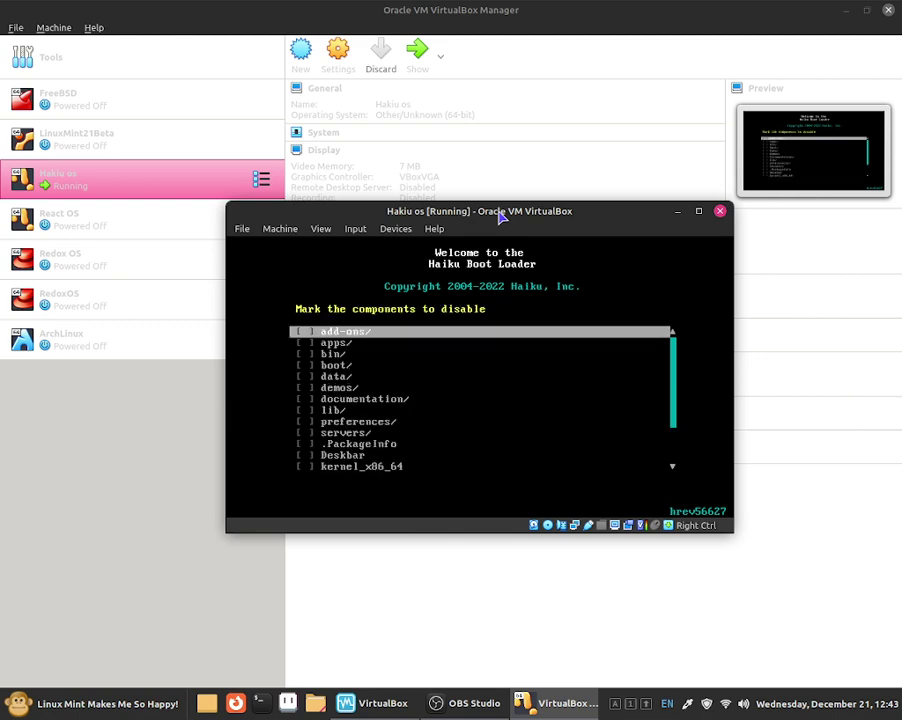
key("Down")
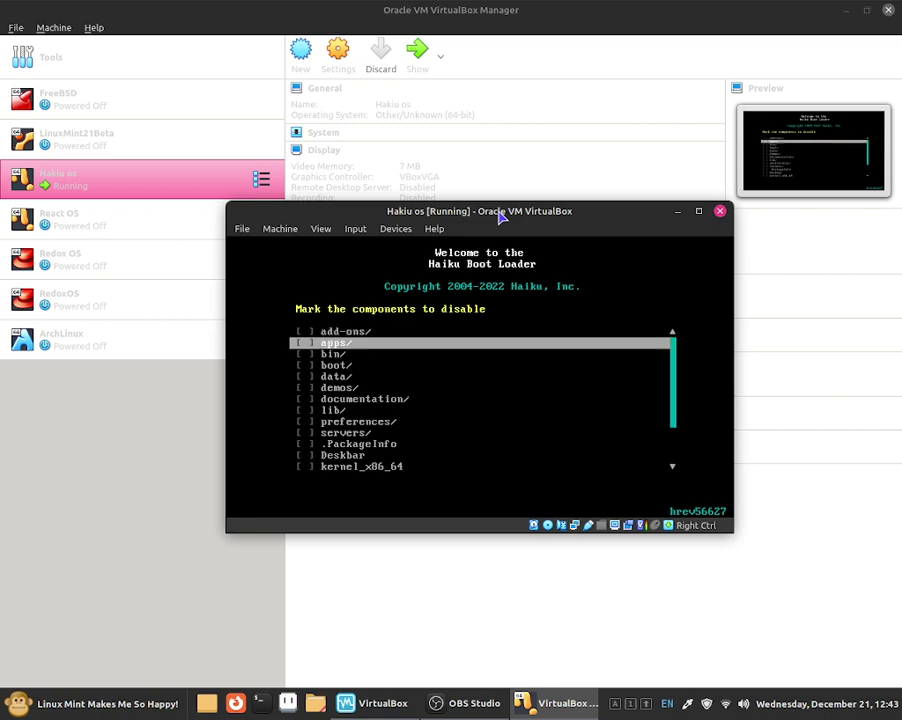
key("Down")
key("Down")
key("Down")
key("Down")
key("Down")
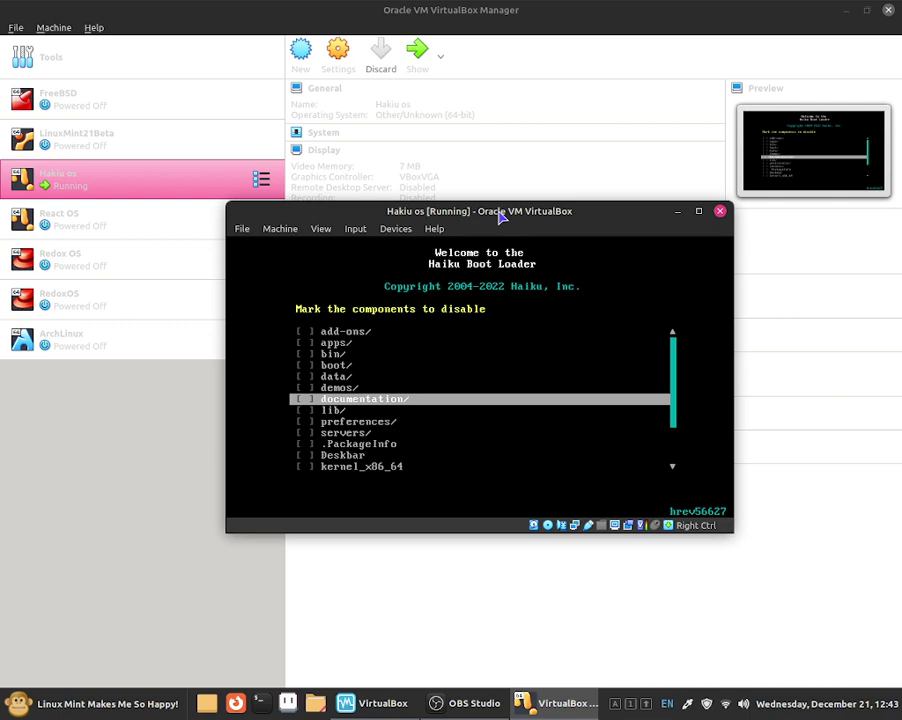
key("Down")
key("Down")
key("Down")
key("Down")
key("Down")
key("Down")
key("Down")
key("Down")
key("Down")
key("Up")
key("Up")
key("Up")
key("Up")
key("Up")
key("Up")
key("Up")
key("Up")
key("Up")
key("Up")
key("Up")
key("Up")
key("Up")
key("Up")
key("Up")
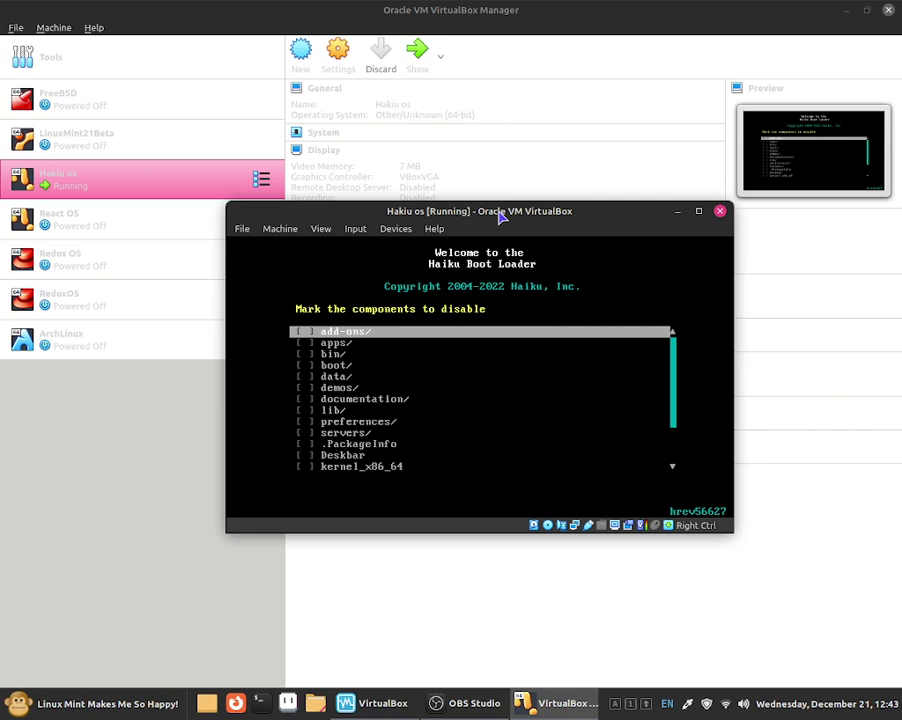
key("Down")
key("Down")
key("Down")
key("Down")
key("Down")
key("Down")
key("Down")
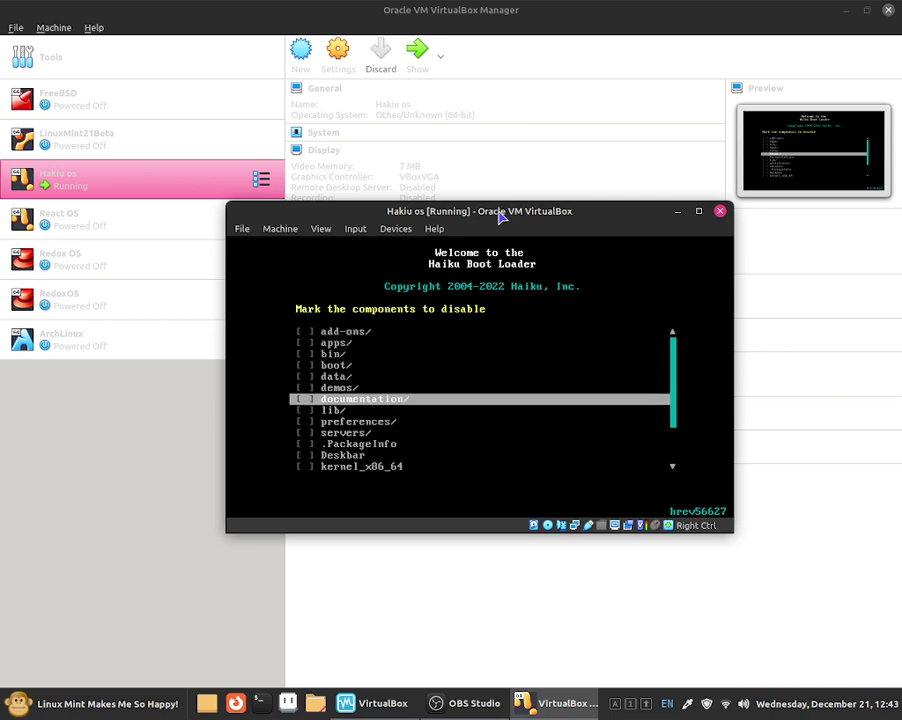
key("Down")
key("Down")
key("Down")
key("Down")
key("Down")
key("Down")
key("Down")
key("Down")
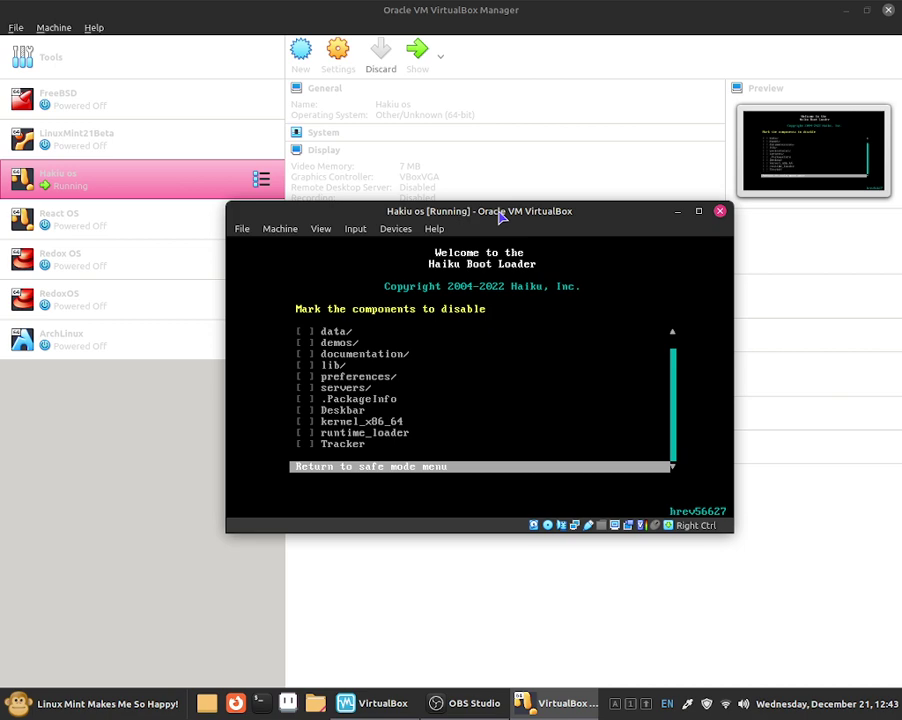
key("Return")
key("Down")
Return to the boot loader main menu and open Select debug options.
key("Up")
key("Down")
key("Return")
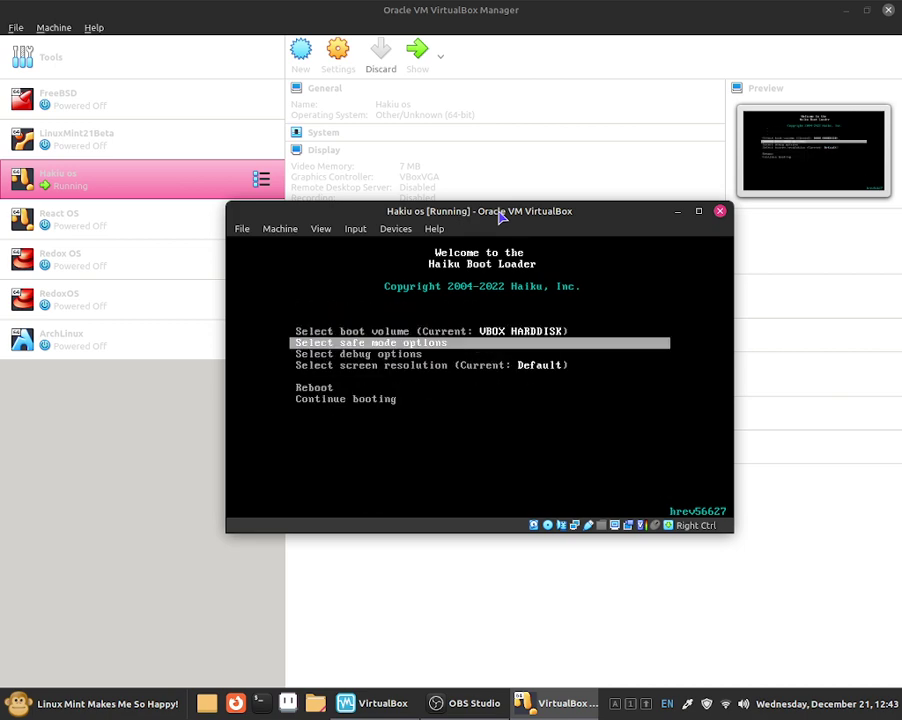
key("Down")
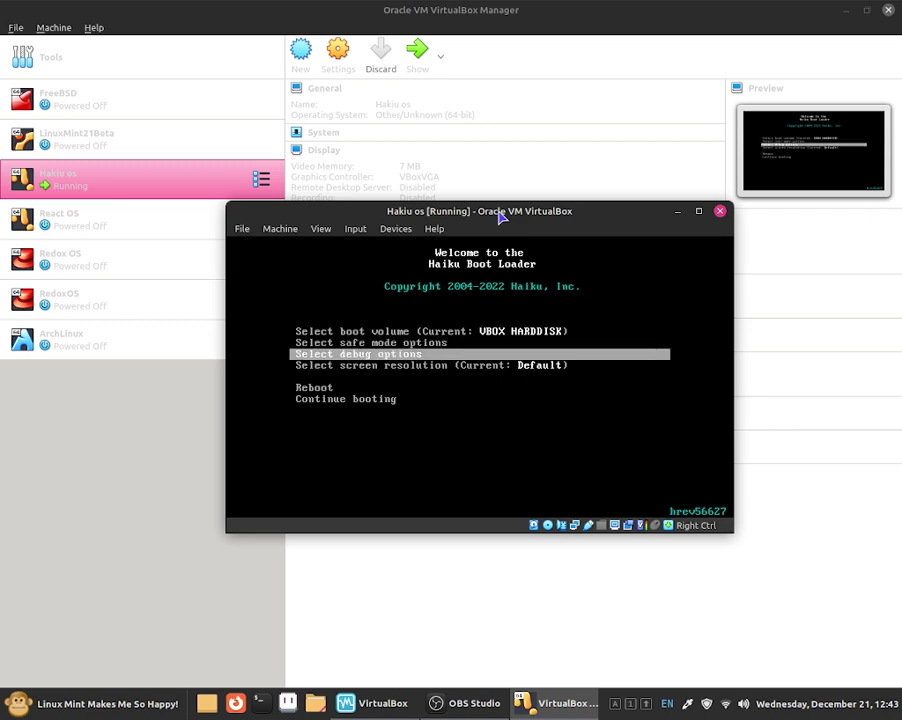
key("Return")
Tick serial debug output, on-screen debug output and on-screen paging, then display the boot loader log.
key("Down")
key("Down")
key("Up")
key("Up")
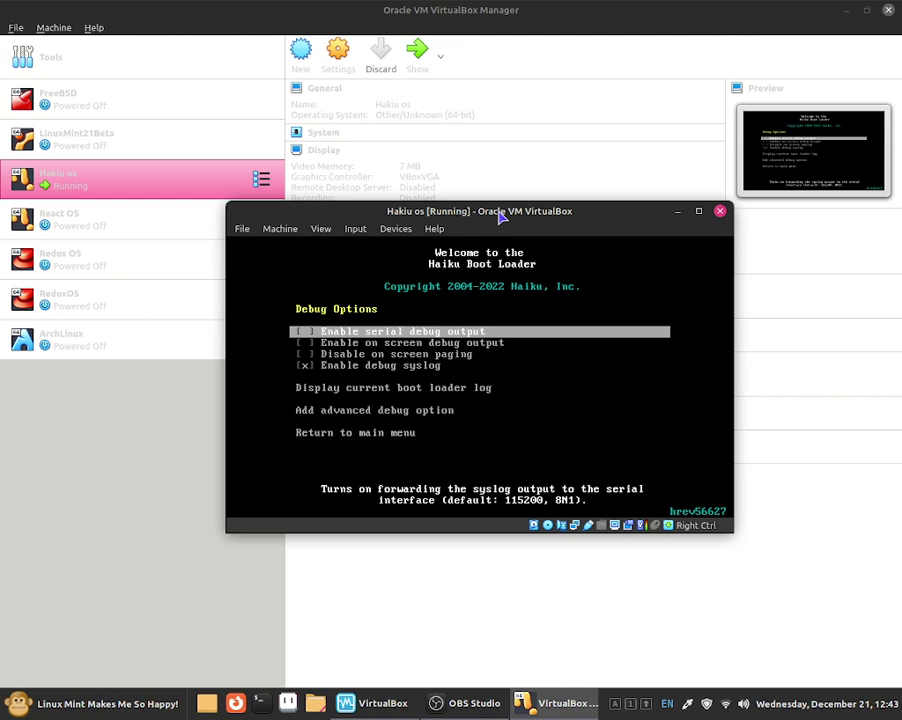
key("Return")
key("Down")
key("Return")
key("Down")
key("Return")
key("Down")
key("Down")
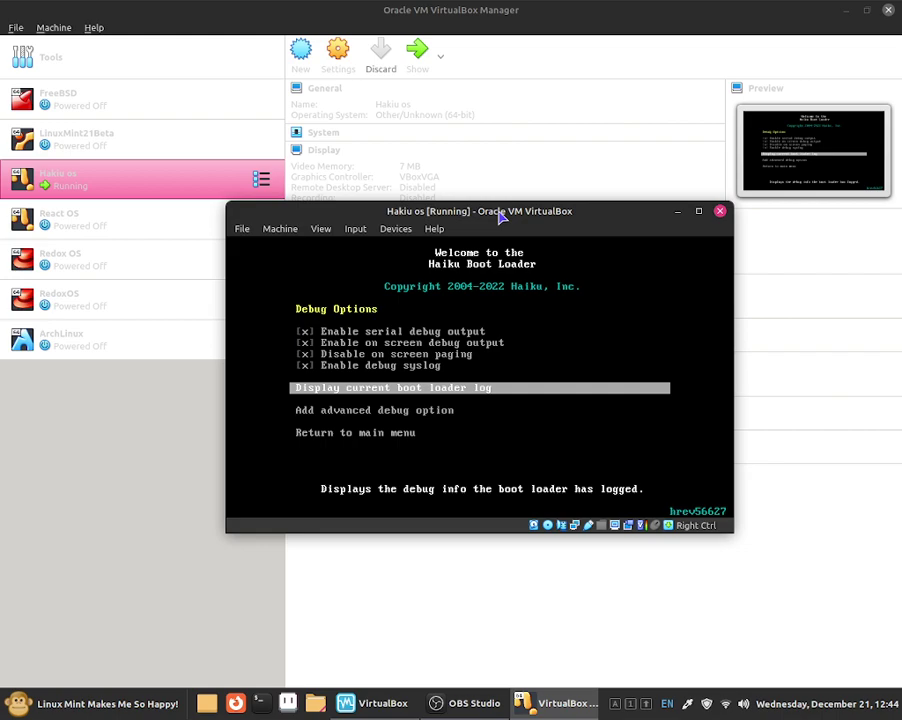
key("Return")
Page through the boot loader log to its end.
key("Down")
key("Up")
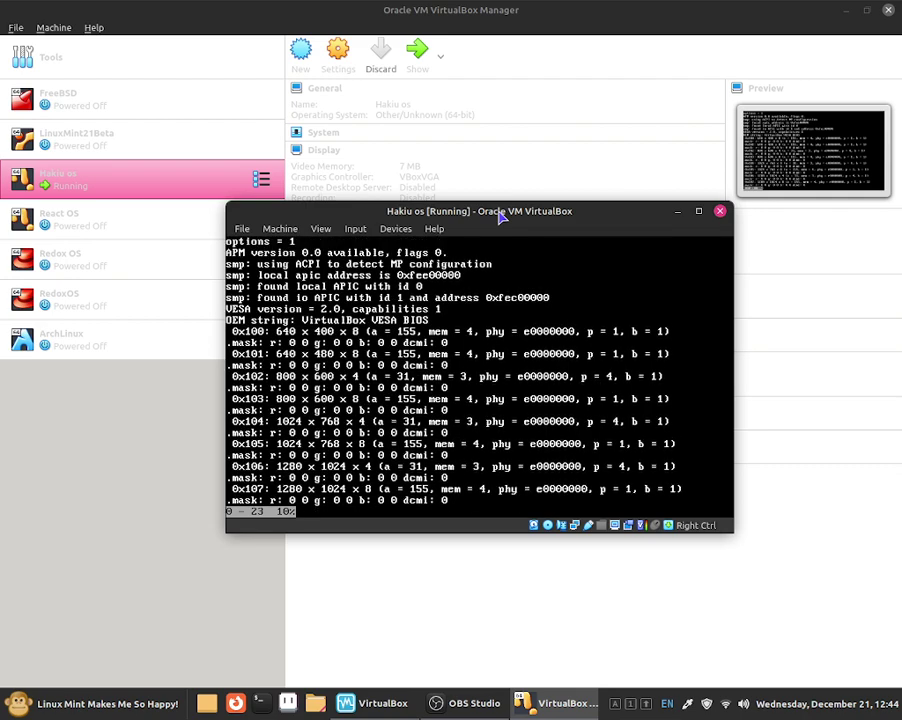
key("Down")
key("Down")
key("Down")
key("Down")
key("Down")
key("Down")
key("Down")
key("Down")
key("Down")
key("Down")
key("Down")
key("Down")
key("Down")
key("Down")
key("Down")
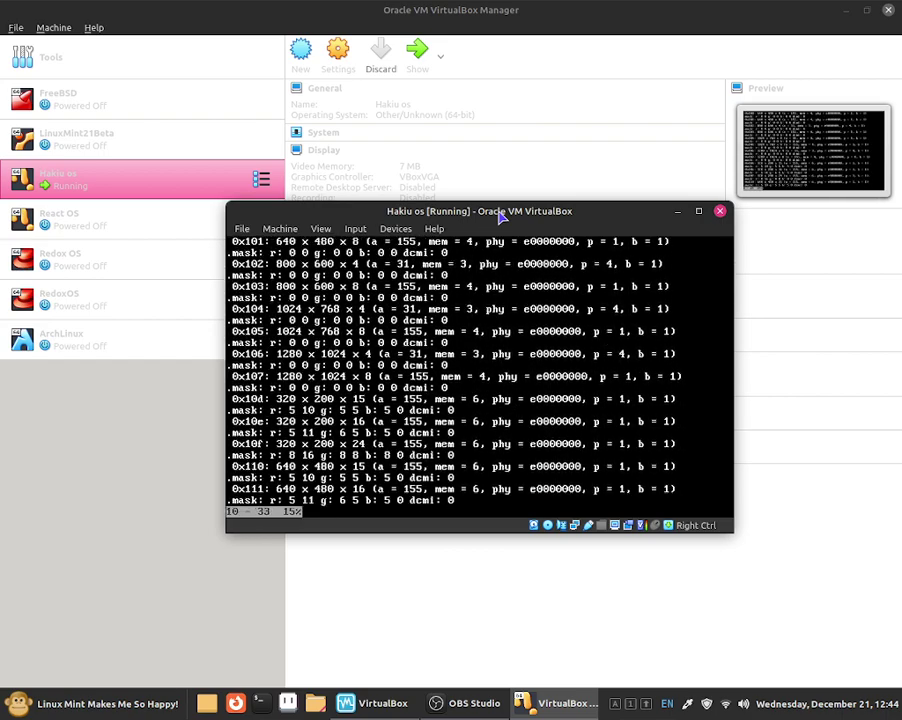
key("Down")
key("Down")
key("Down")
key("Down")
key("Down")
key("Down")
key("Down")
key("Down")
key("Down")
key("Down")
key("Down")
key("Down")
key("Down")
key("Down")
key("Down")
key("Down")
key("Down")
key("Down")
key("Down")
key("Down")
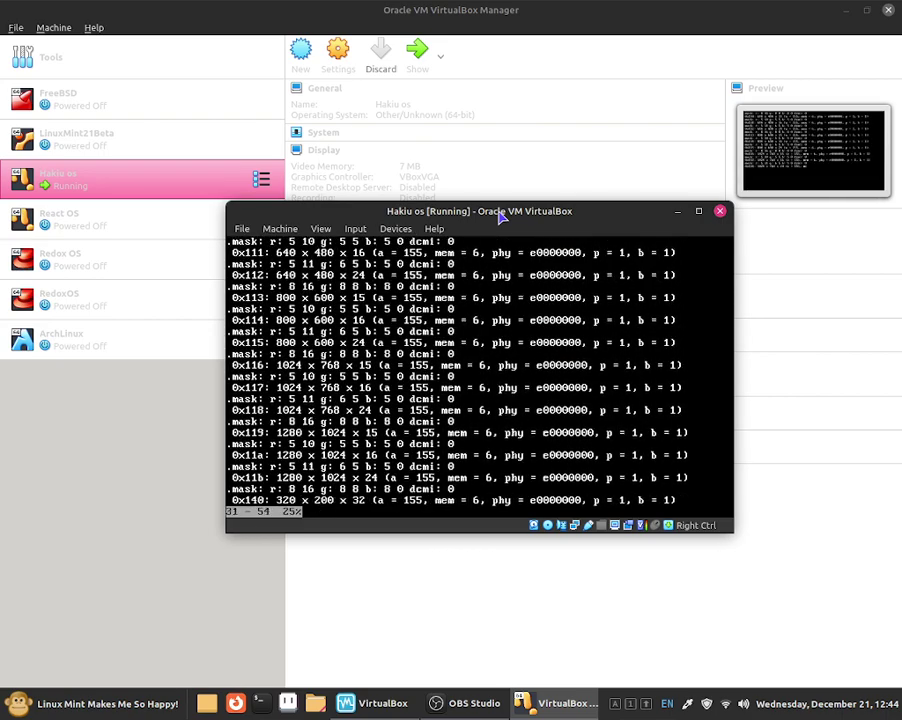
key("Down")
key("Down")
key("Down")
key("Down")
key("Down")
key("Down")
key("Down")
key("Down")
key("Down")
key("Down")
key("Down")
key("Down")
key("Down")
key("Down")
key("Down")
key("Down")
key("Down")
key("Down")
key("Down")
key("Down")
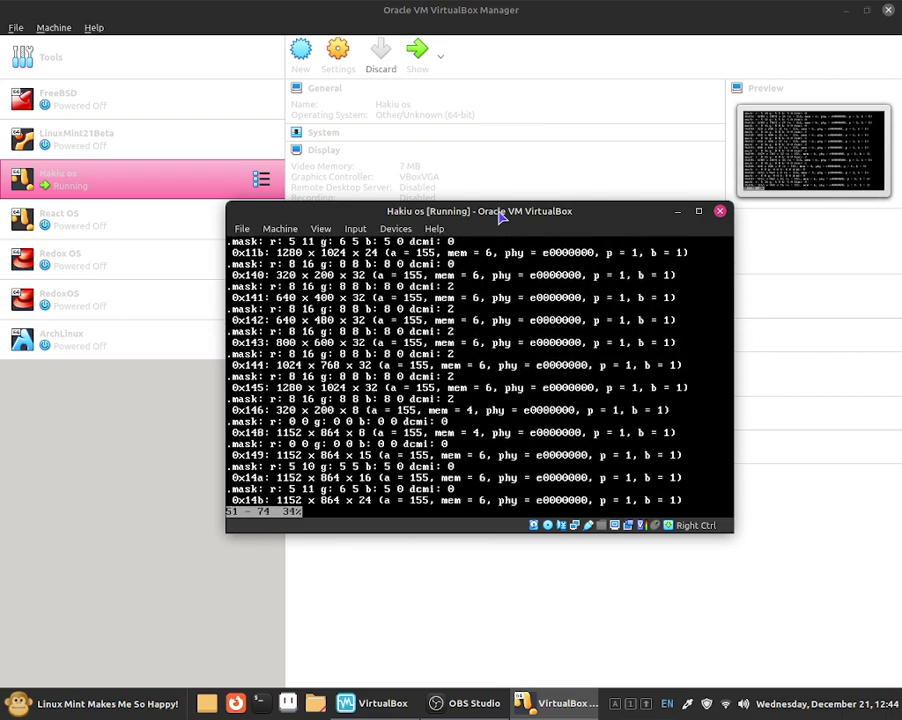
key("Down")
key("Down")
key("Down")
key("Down")
key("Down")
key("Down")
key("Down")
key("Down")
key("Down")
key("Down")
key("Down")
key("Down")
key("Down")
key("Down")
key("Down")
key("Down")
key("Down")
key("Down")
key("Down")
key("Down")
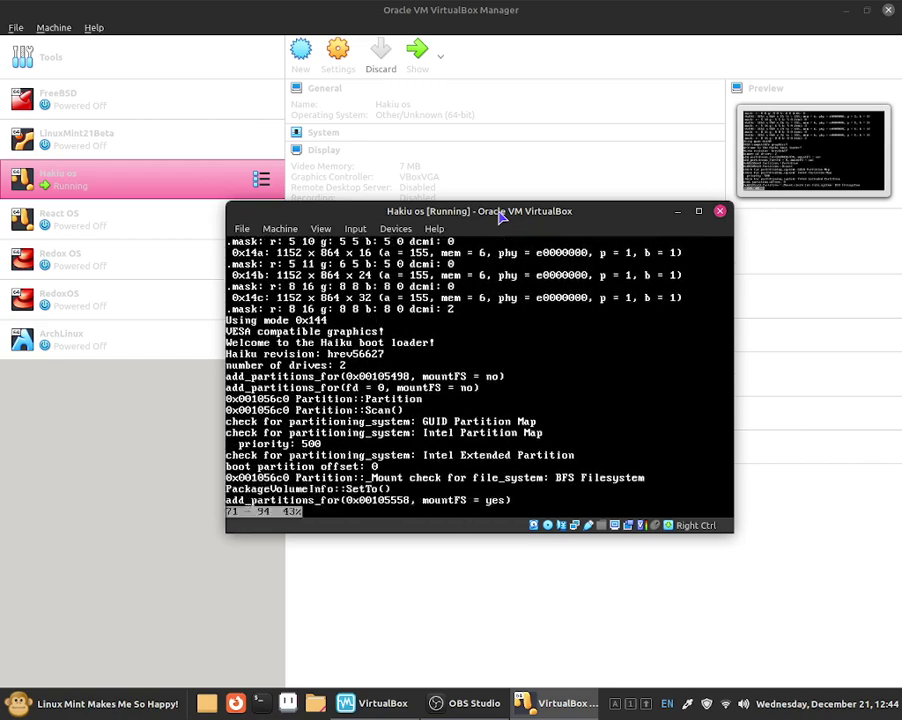
key("Down")
key("Down")
key("Down")
key("Down")
key("Down")
key("Down")
key("Down")
key("Down")
key("Down")
key("Down")
key("Down")
key("Down")
key("Down")
key("Down")
key("Down")
key("Down")
key("Down")
key("Down")
key("Down")
key("Down")
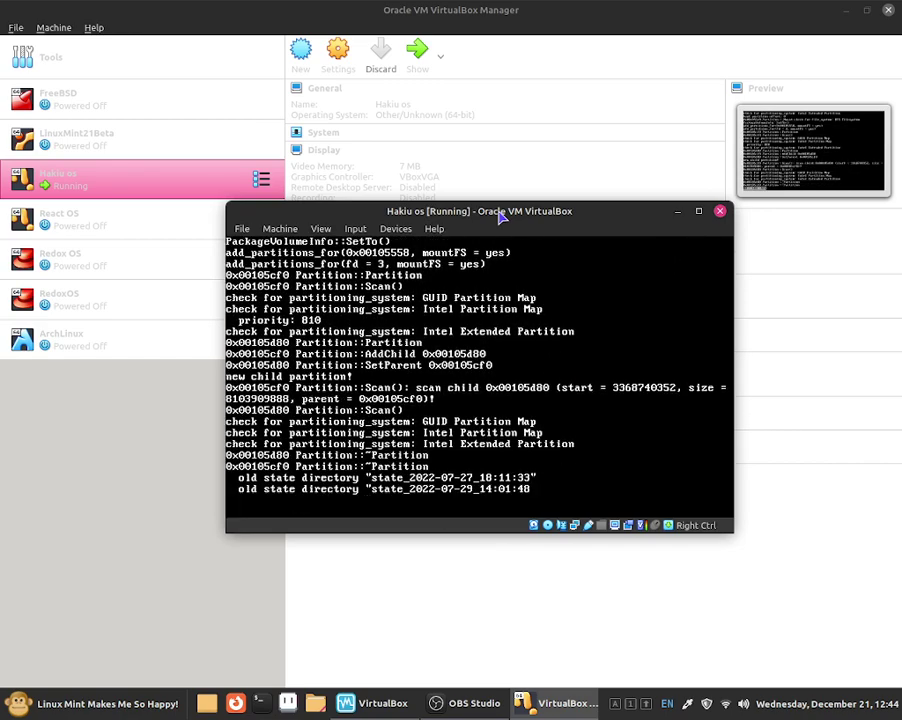
key("Down")
key("Down")
key("Down")
key("Down")
key("Down")
key("Down")
key("Down")
key("Down")
key("Down")
key("Down")
key("Down")
key("Down")
key("Down")
key("Down")
key("Down")
key("Down")
key("Down")
key("Down")
key("Down")
key("Down")
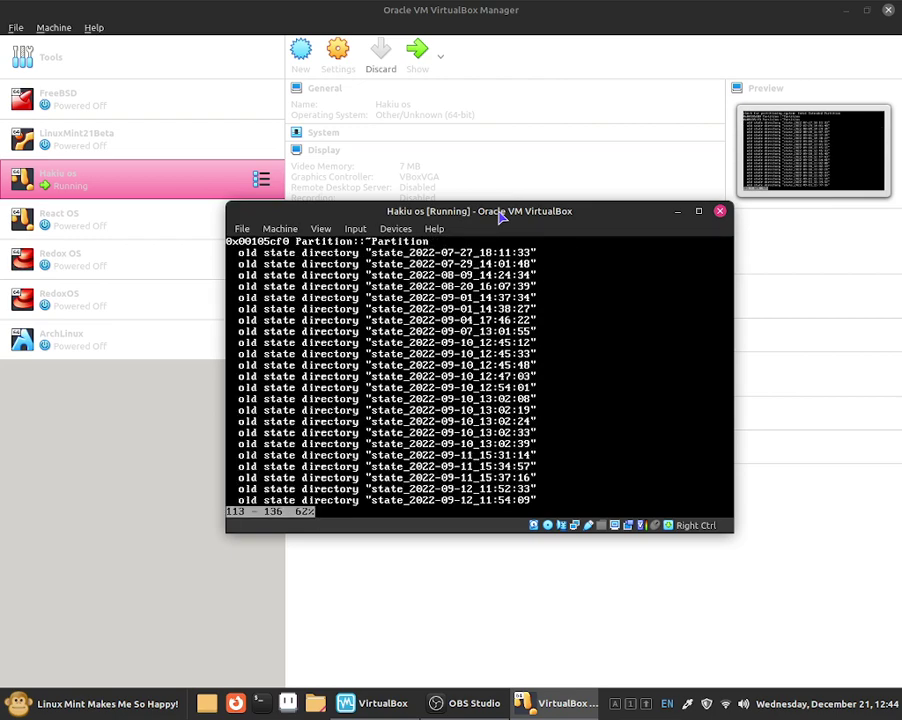
key("Down")
key("Down")
key("Down")
key("Down")
key("Down")
key("Down")
key("Down")
key("Down")
key("Down")
key("Down")
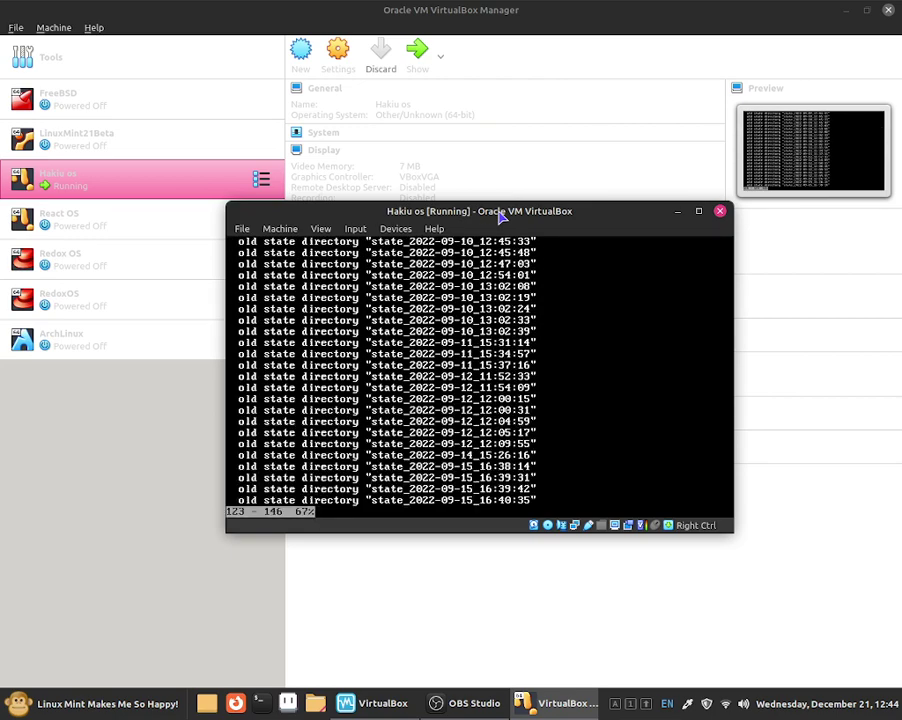
key("Down")
key("Down")
key("Down")
key("Down")
key("Down")
key("Down")
key("Down")
key("Down")
key("Down")
key("Down")
key("Down")
key("Down")
key("Down")
key("Down")
key("Down")
key("Down")
key("Down")
key("Down")
key("Down")
key("Down")
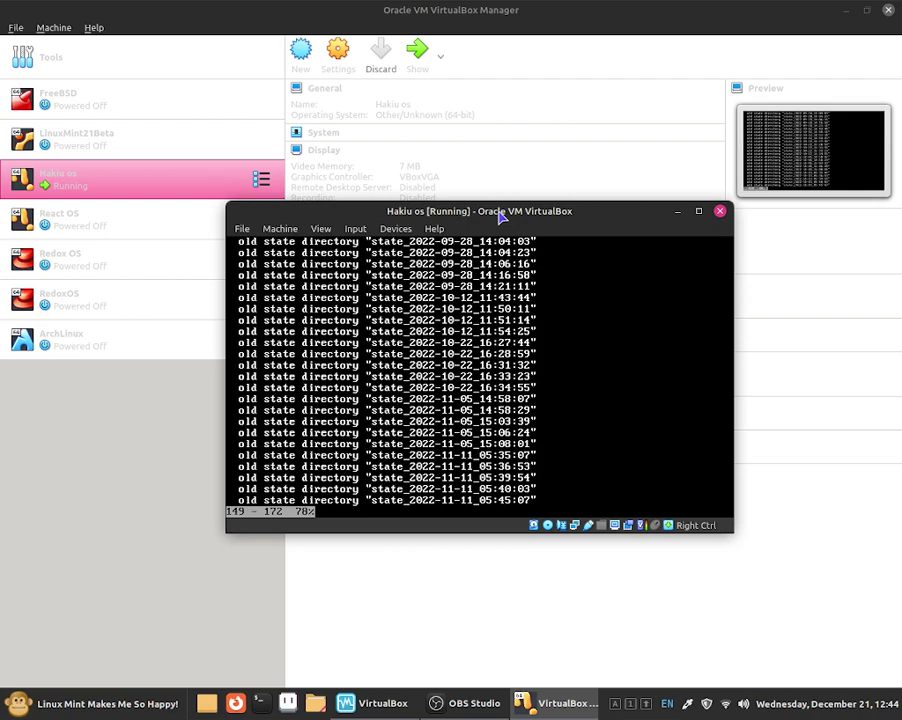
Leave the log and return to the boot loader main menu.
key("Escape")
key("Escape")
key("Down")
key("Down")
key("Up")
key("Down")
key("Up")
key("Down")
key("Down")
Choose 640x480 15 bit from the video modes under Select screen resolution.
key("Up")
key("Up")
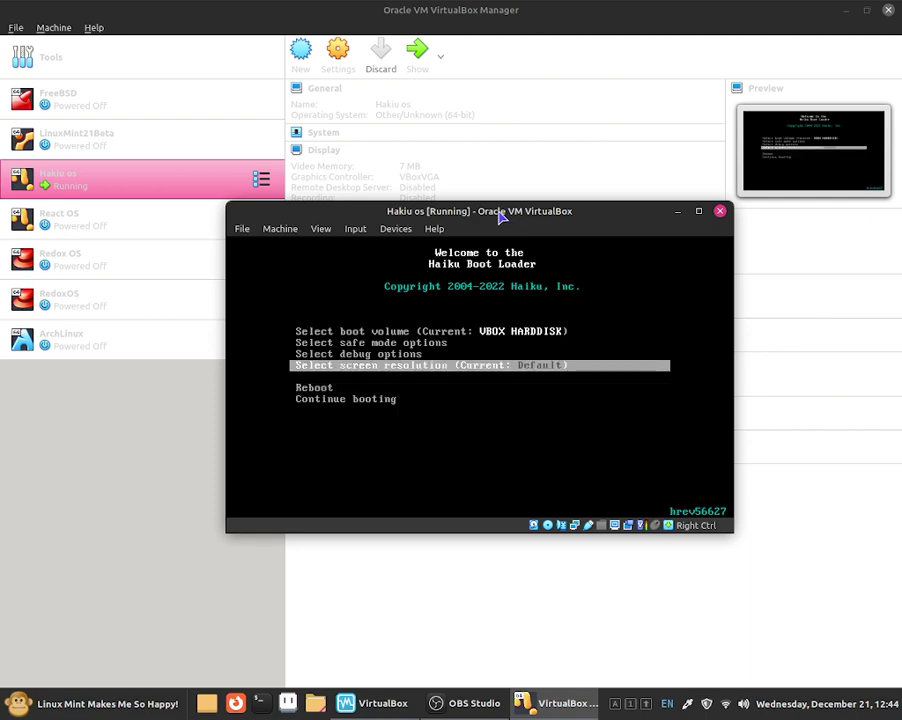
key("Return")
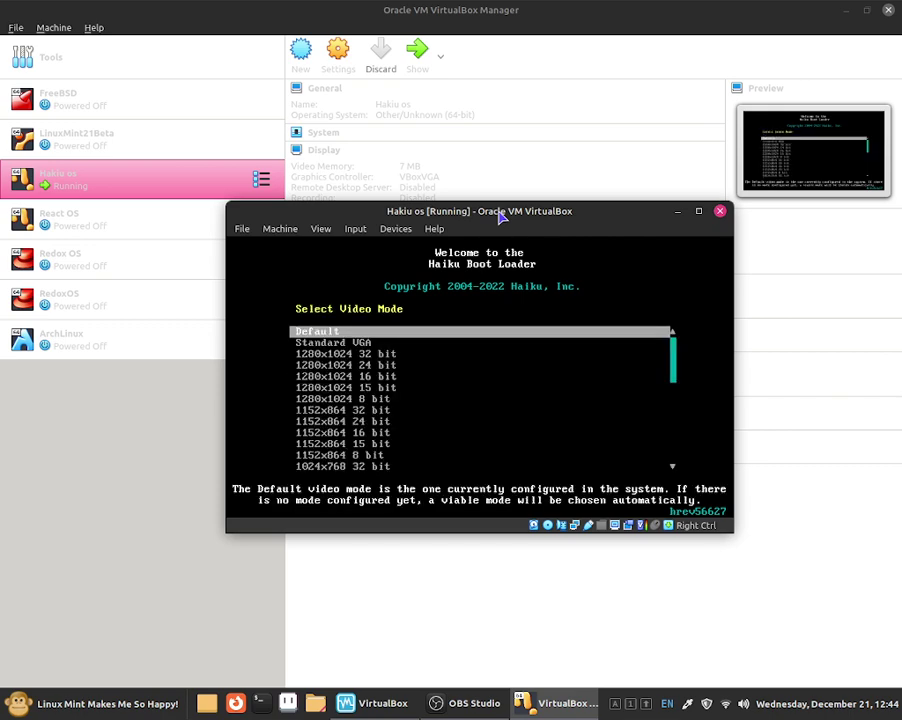
key("Down")
key("Down")
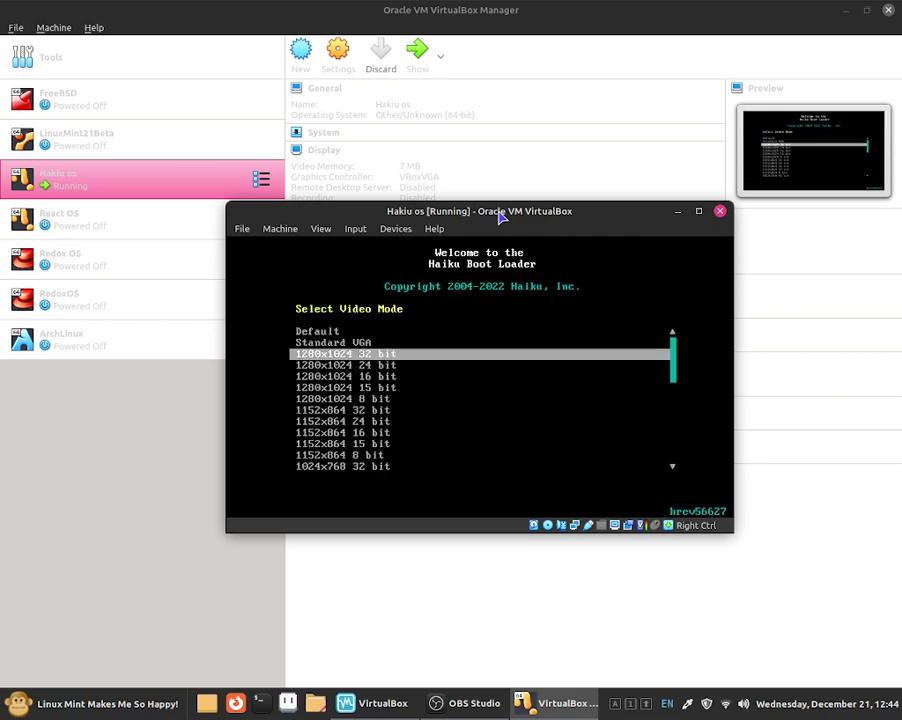
key("Up")
key("Up")
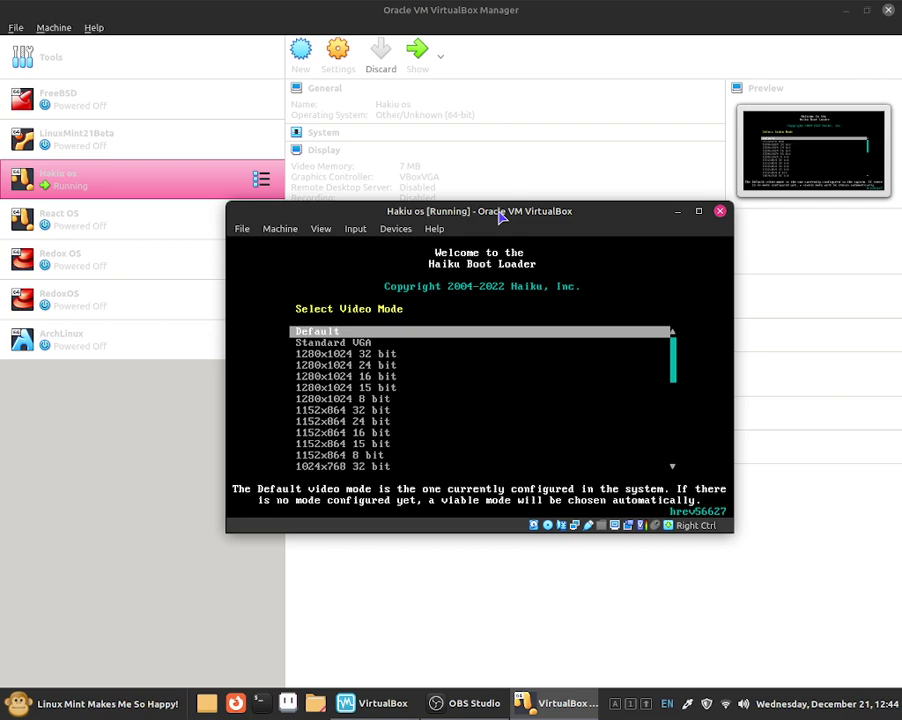
key("Down")
key("Down")
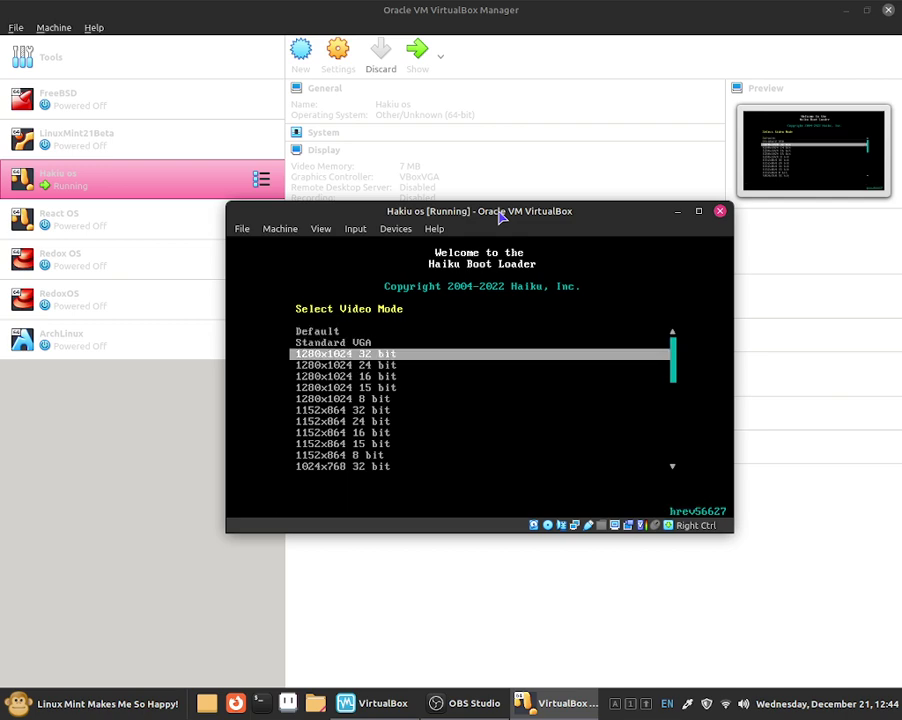
key("Down")
key("Down")
key("Down")
key("Down")
key("Down")
key("Down")
key("Down")
key("Down")
key("Down")
key("Down")
key("Down")
key("Down")
key("Down")
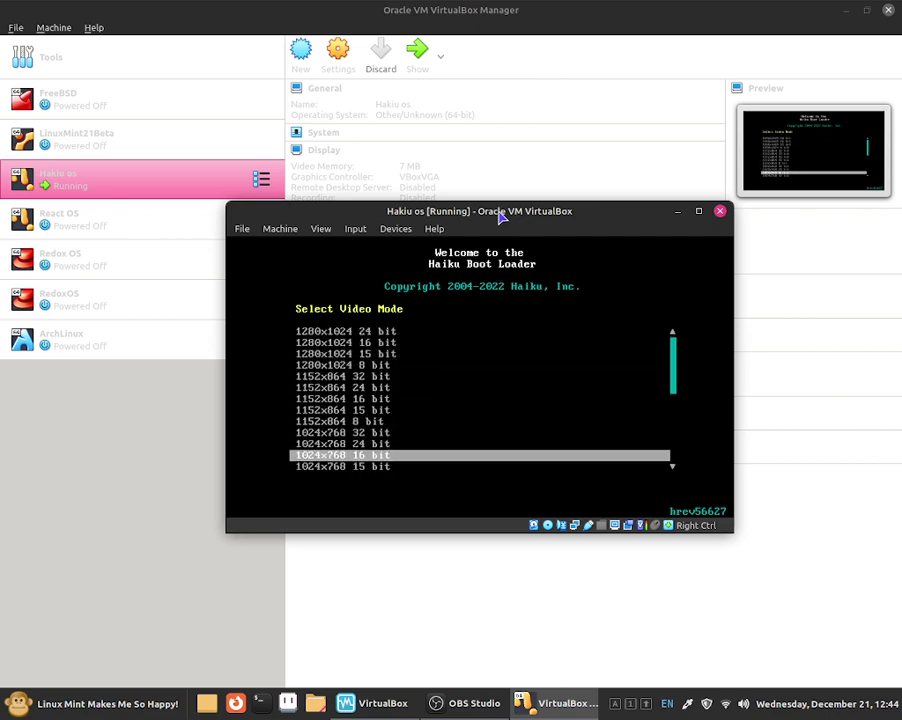
key("Down")
key("Down")
key("Down")
key("Down")
key("Down")
key("Down")
key("Down")
key("Down")
key("Down")
key("Down")
key("Down")
key("Down")
key("Down")
key("Down")
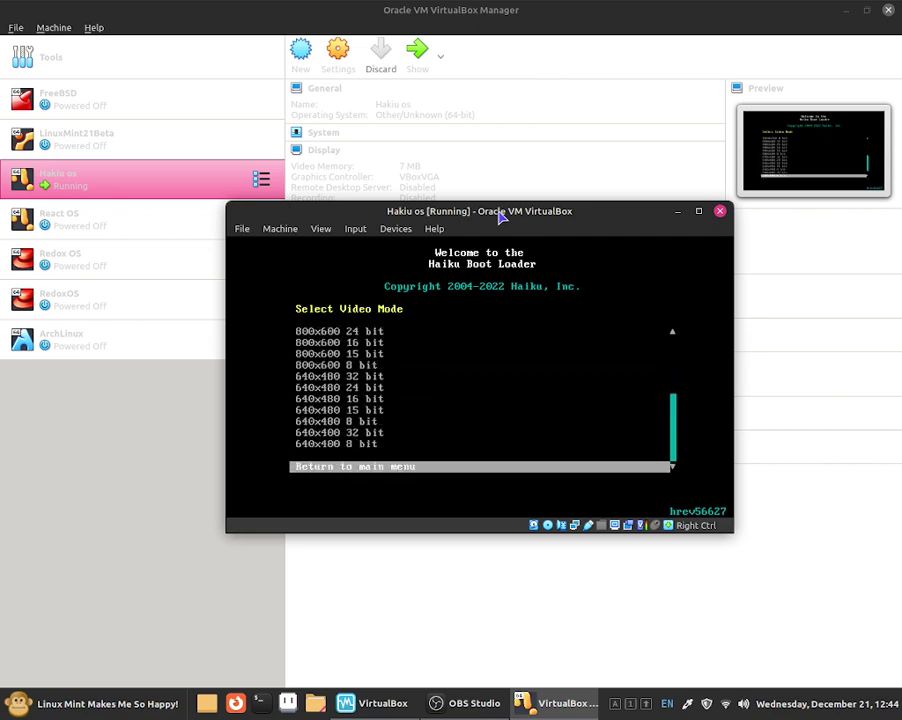
key("Up")
key("Up")
key("Up")
key("Up")
key("Down")
key("Down")
key("Down")
key("Down")
key("Up")
key("Up")
key("Up")
key("Up")
key("Up")
key("Up")
key("Up")
key("Up")
key("Up")
key("Up")
key("Up")
key("Up")
key("Up")
key("Up")
key("Up")
key("Up")
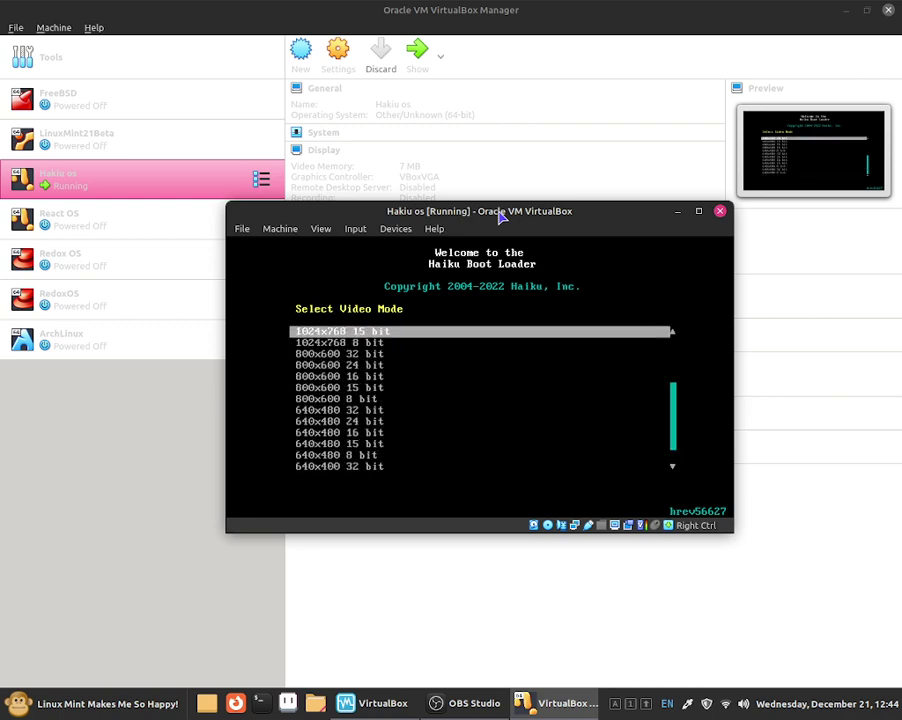
key("Down")
key("Down")
key("Down")
key("Down")
key("Down")
key("Down")
key("Down")
key("Down")
key("Down")
key("Down")
key("Down")
key("Down")
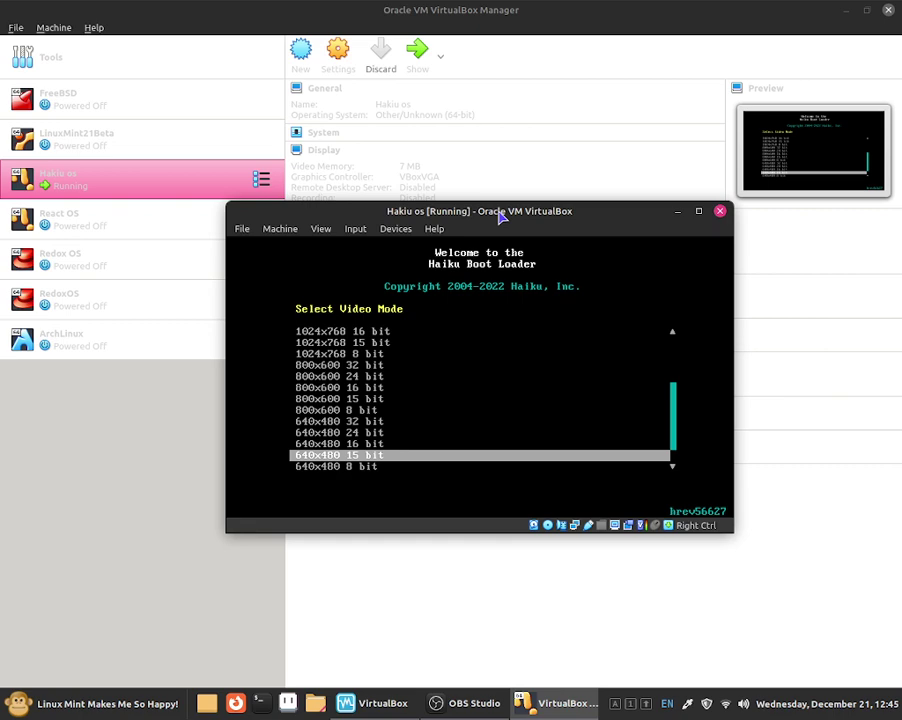
key("Return")
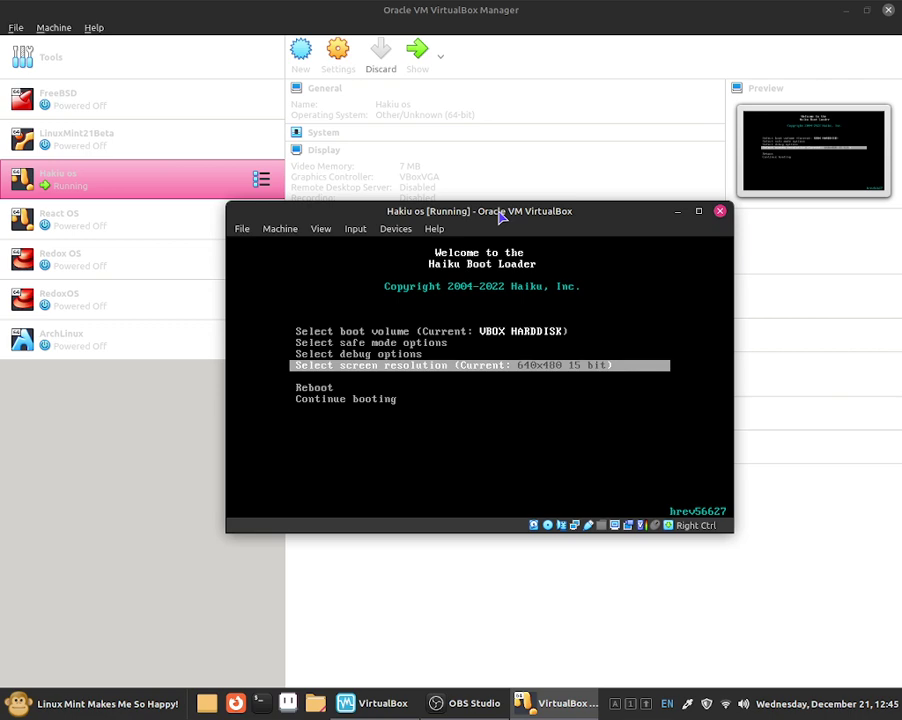
Reboot the Haiku virtual machine from the boot loader menu.
key("Down")
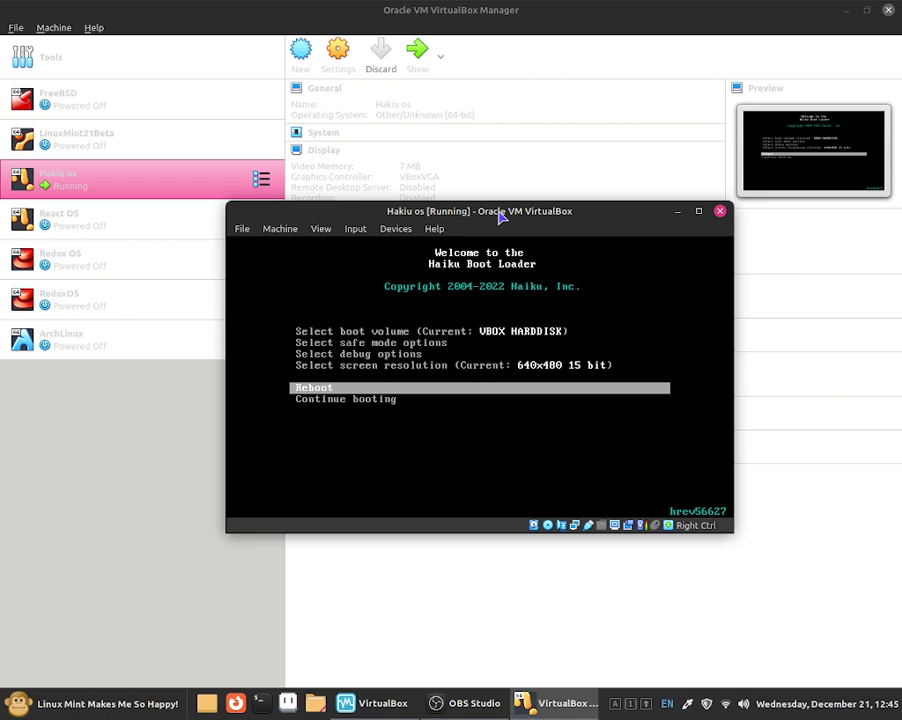
key("Down")
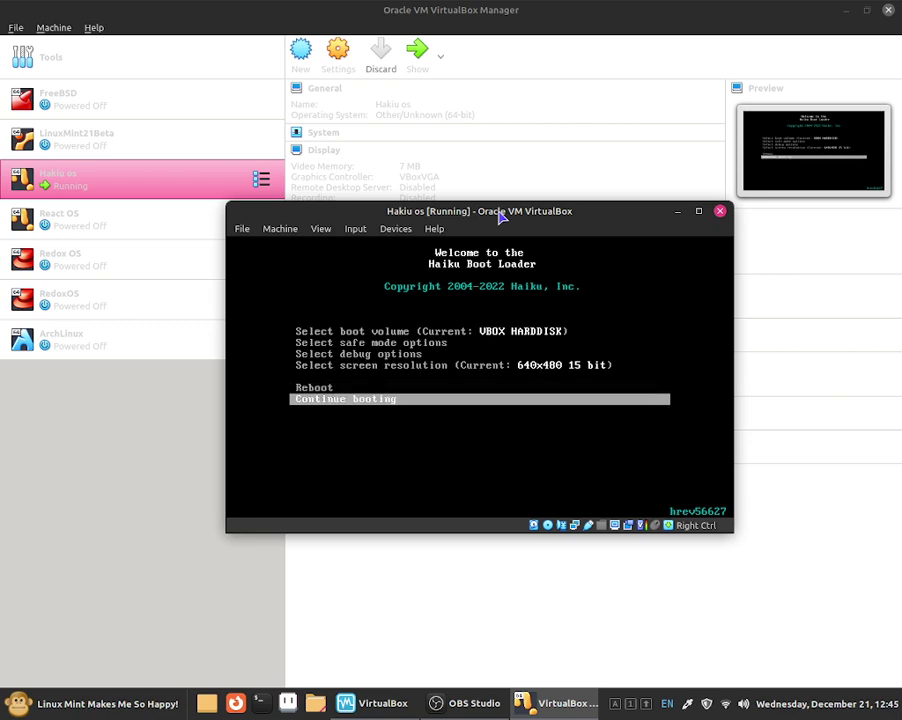
key("Up")
key("Down")
key("Up")
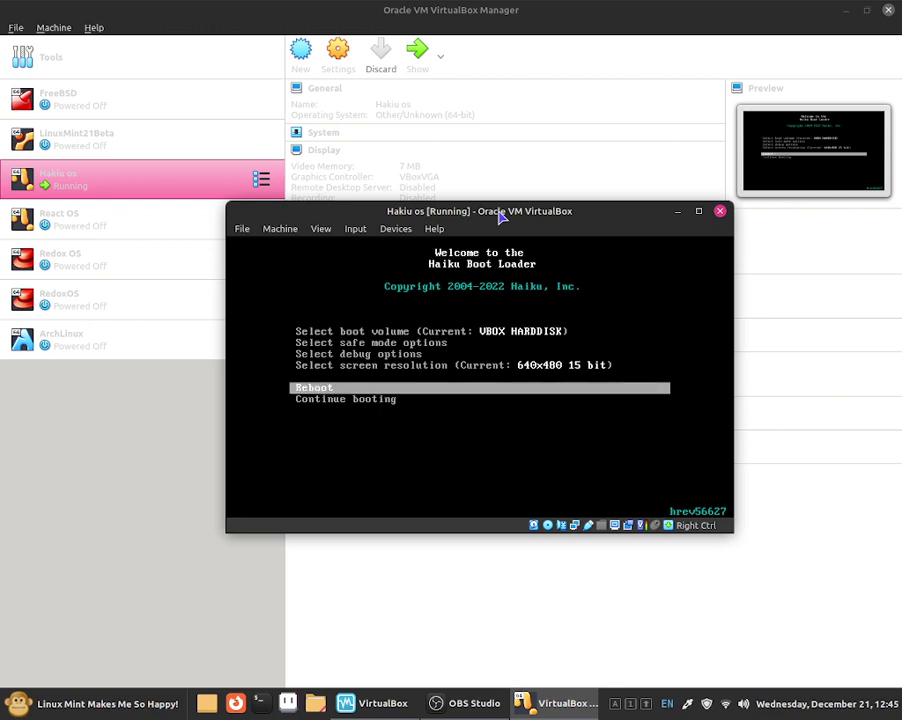
key("Return")
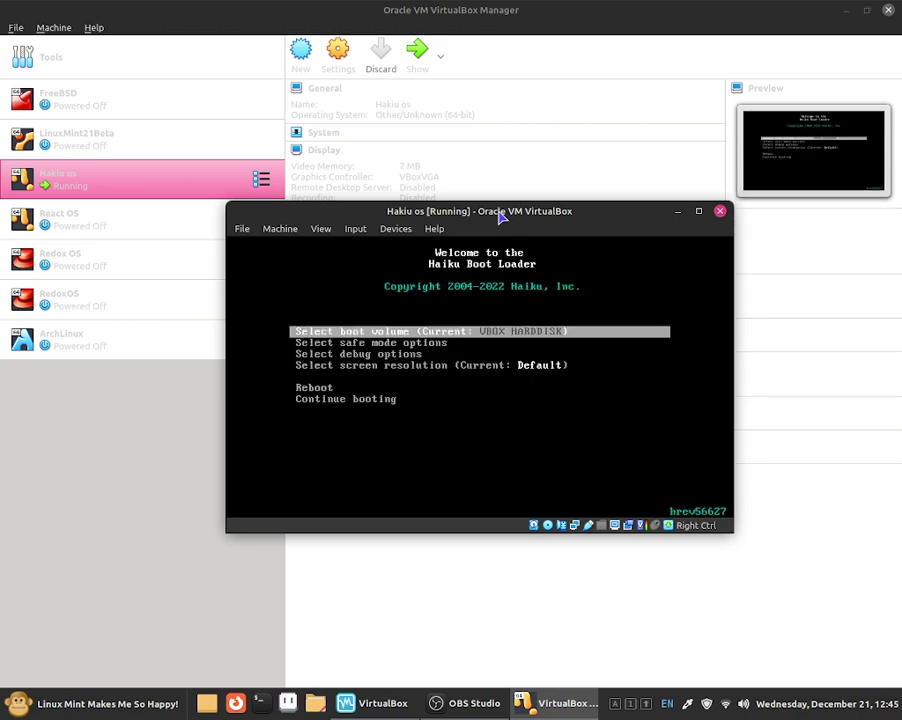
Set the screen resolution to 640x480 15 bit again and continue booting Haiku.
key("Down")
key("Down")
key("Down")
key("Down")
key("Down")
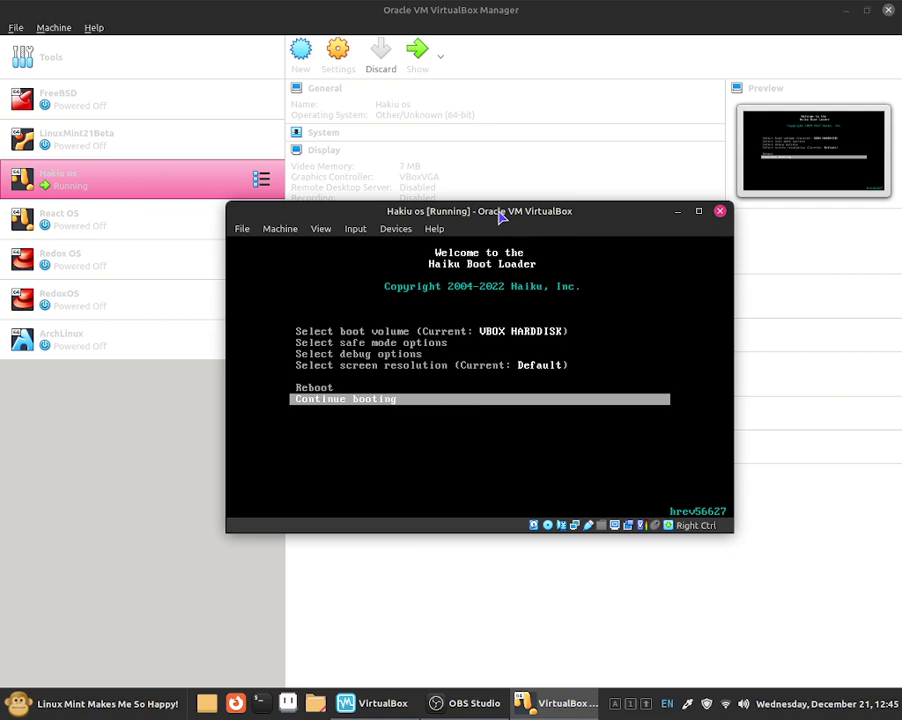
key("Up")
key("Up")
key("Up")
key("Down")
key("Return")
key("Down")
key("Down")
key("Down")
key("Down")
key("Down")
key("Down")
key("Down")
key("Down")
key("Down")
key("Down")
key("Down")
key("Down")
key("Down")
key("Down")
key("Down")
key("Down")
key("Down")
key("Down")
key("Down")
key("Down")
key("Down")
key("Down")
key("Down")
key("Down")
key("Down")
key("Down")
key("Down")
key("Down")
key("Down")
key("Up")
key("Up")
key("Up")
key("Up")
key("Return")
key("Down")
key("Down")
key("Return")
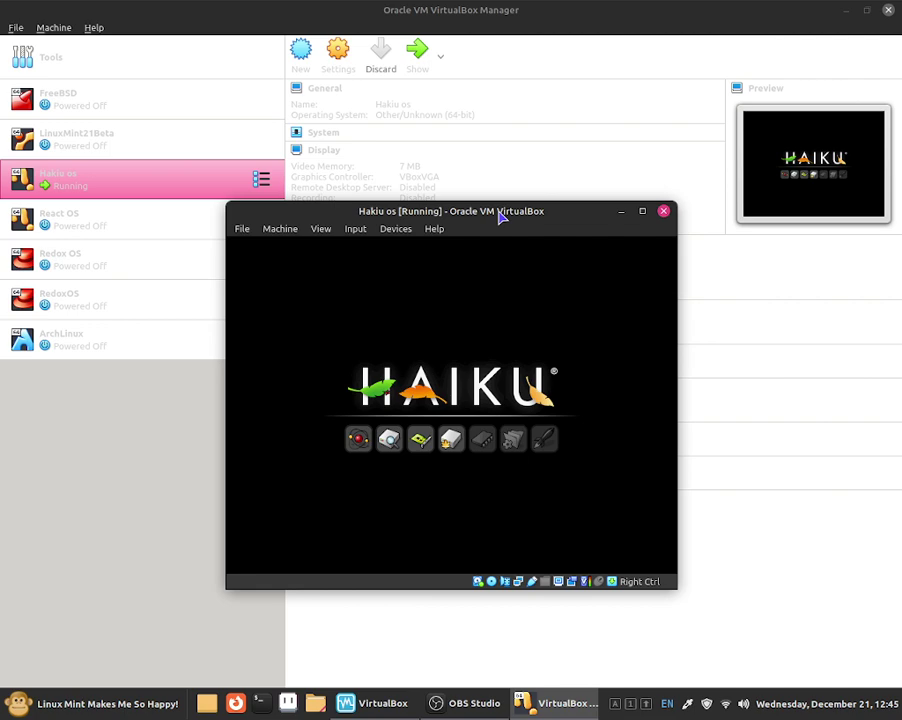
Maximize the Hakiu os VM window so the Haiku boot splash fills the screen.
left_click(642, 211)
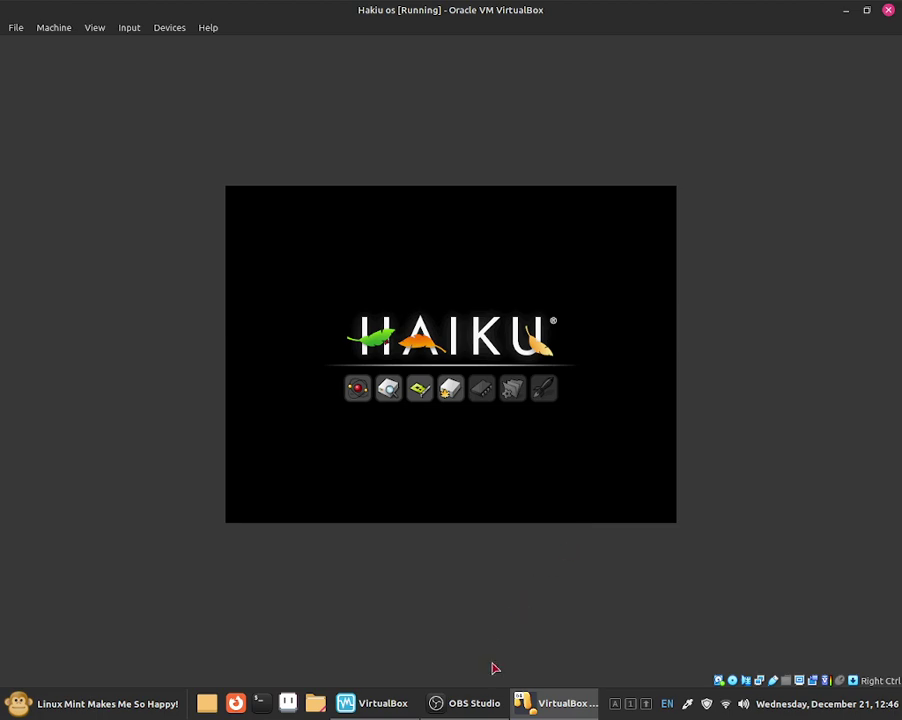
Bring the OBS Studio window back in front of the VirtualBox VM from the taskbar.
left_click(493, 694)
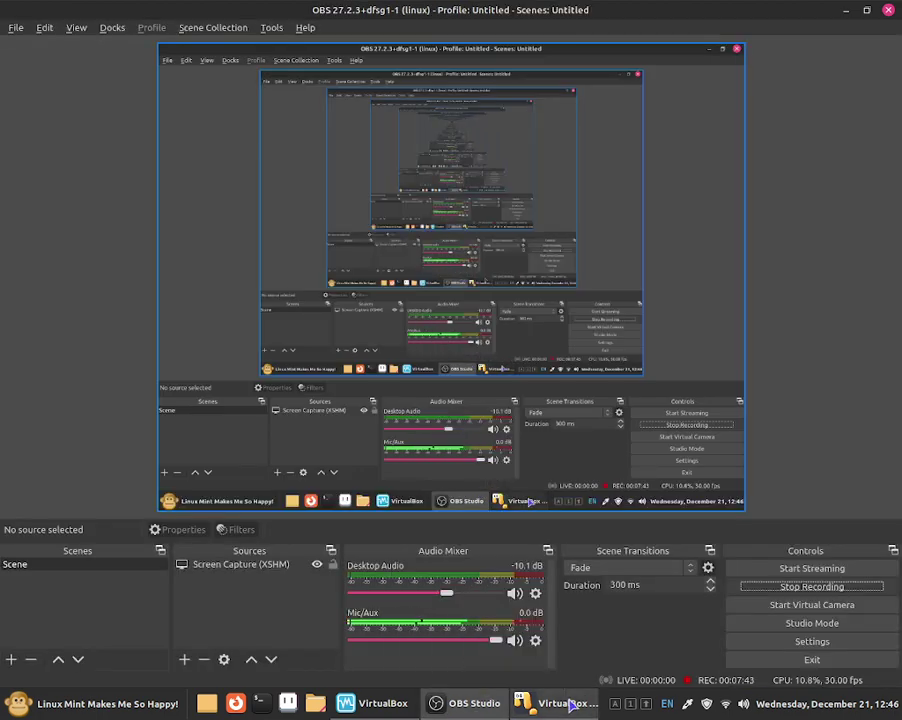